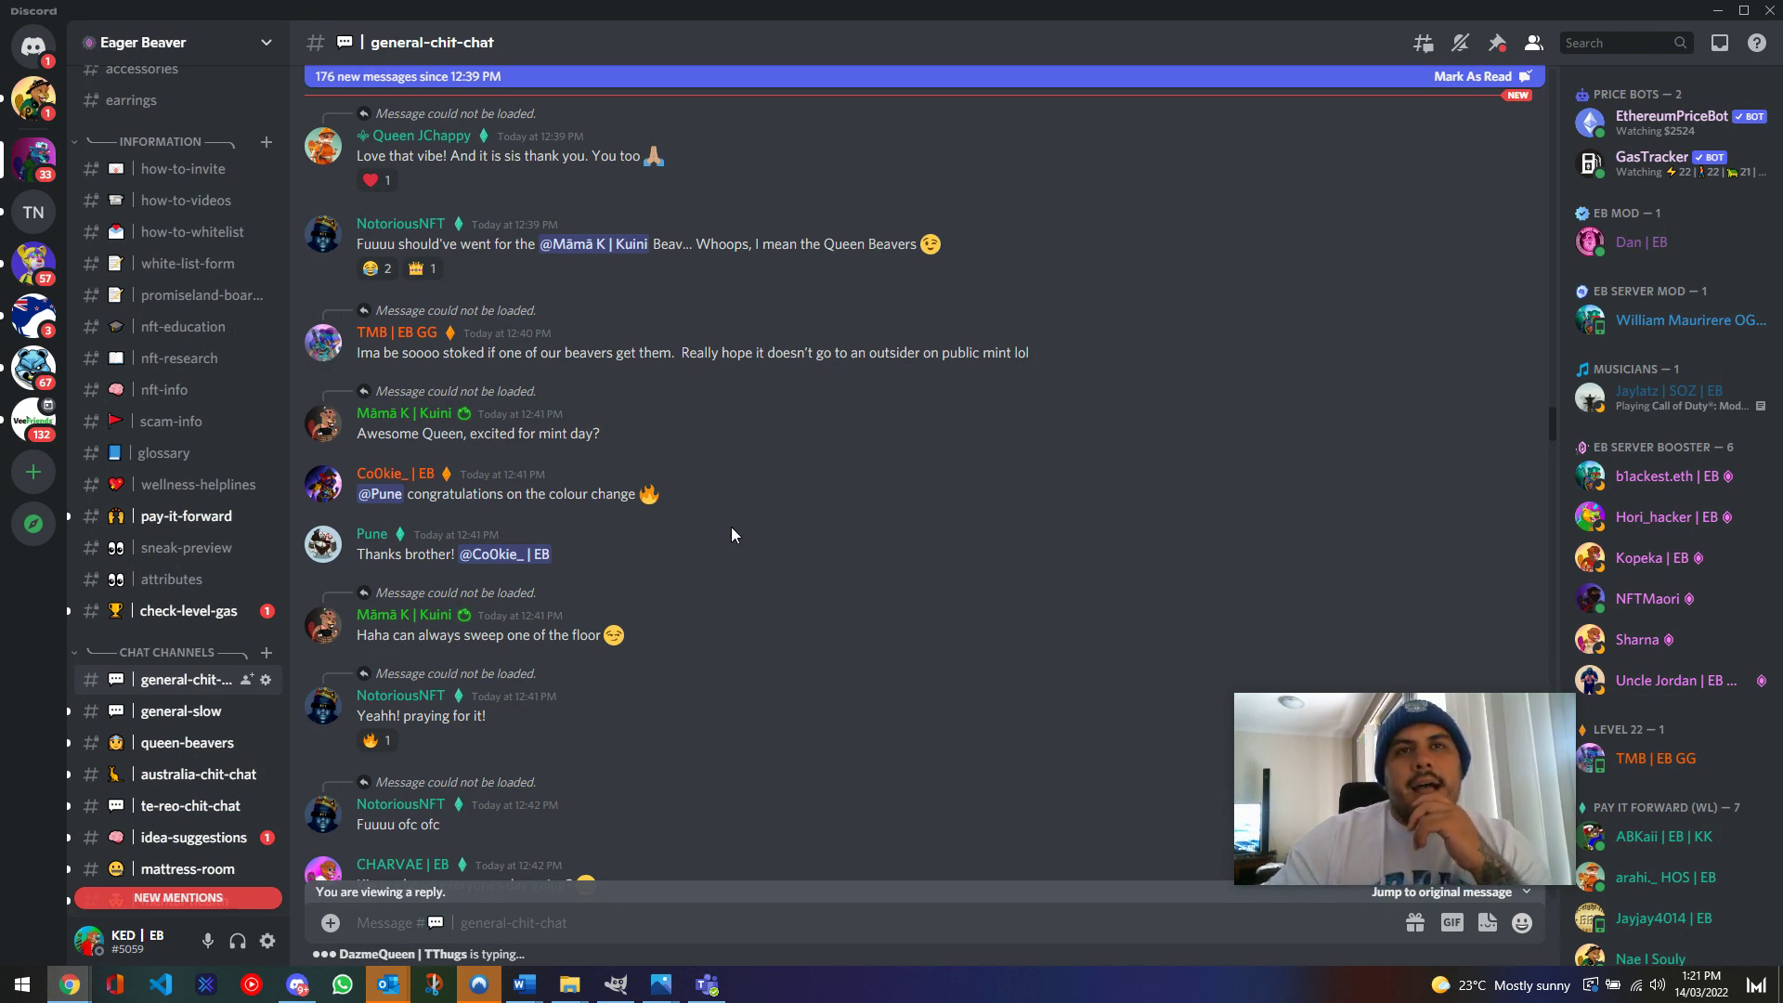
{"action": "scroll", "coordinate": [682, 583], "scroll_direction": "up", "scroll_amount": 3}
{"action": "scroll", "coordinate": [682, 594], "scroll_direction": "down", "scroll_amount": 3}
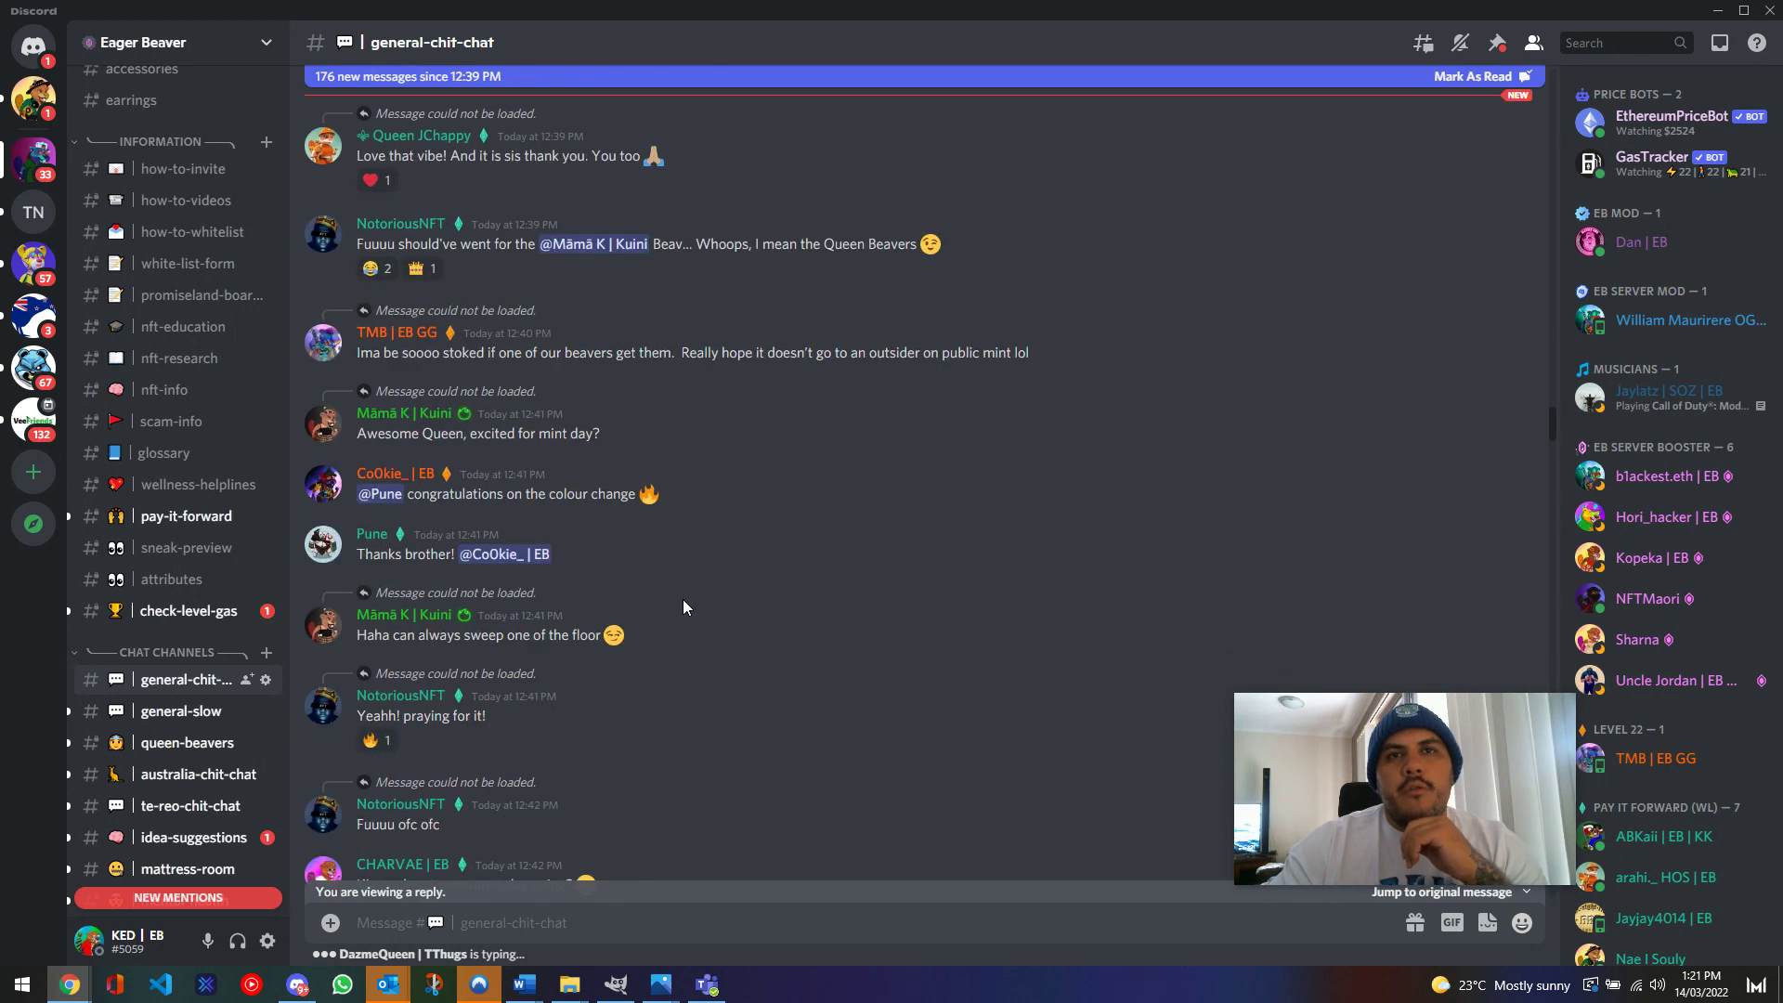
{"action": "scroll", "coordinate": [210, 492], "scroll_direction": "up", "scroll_amount": 3}
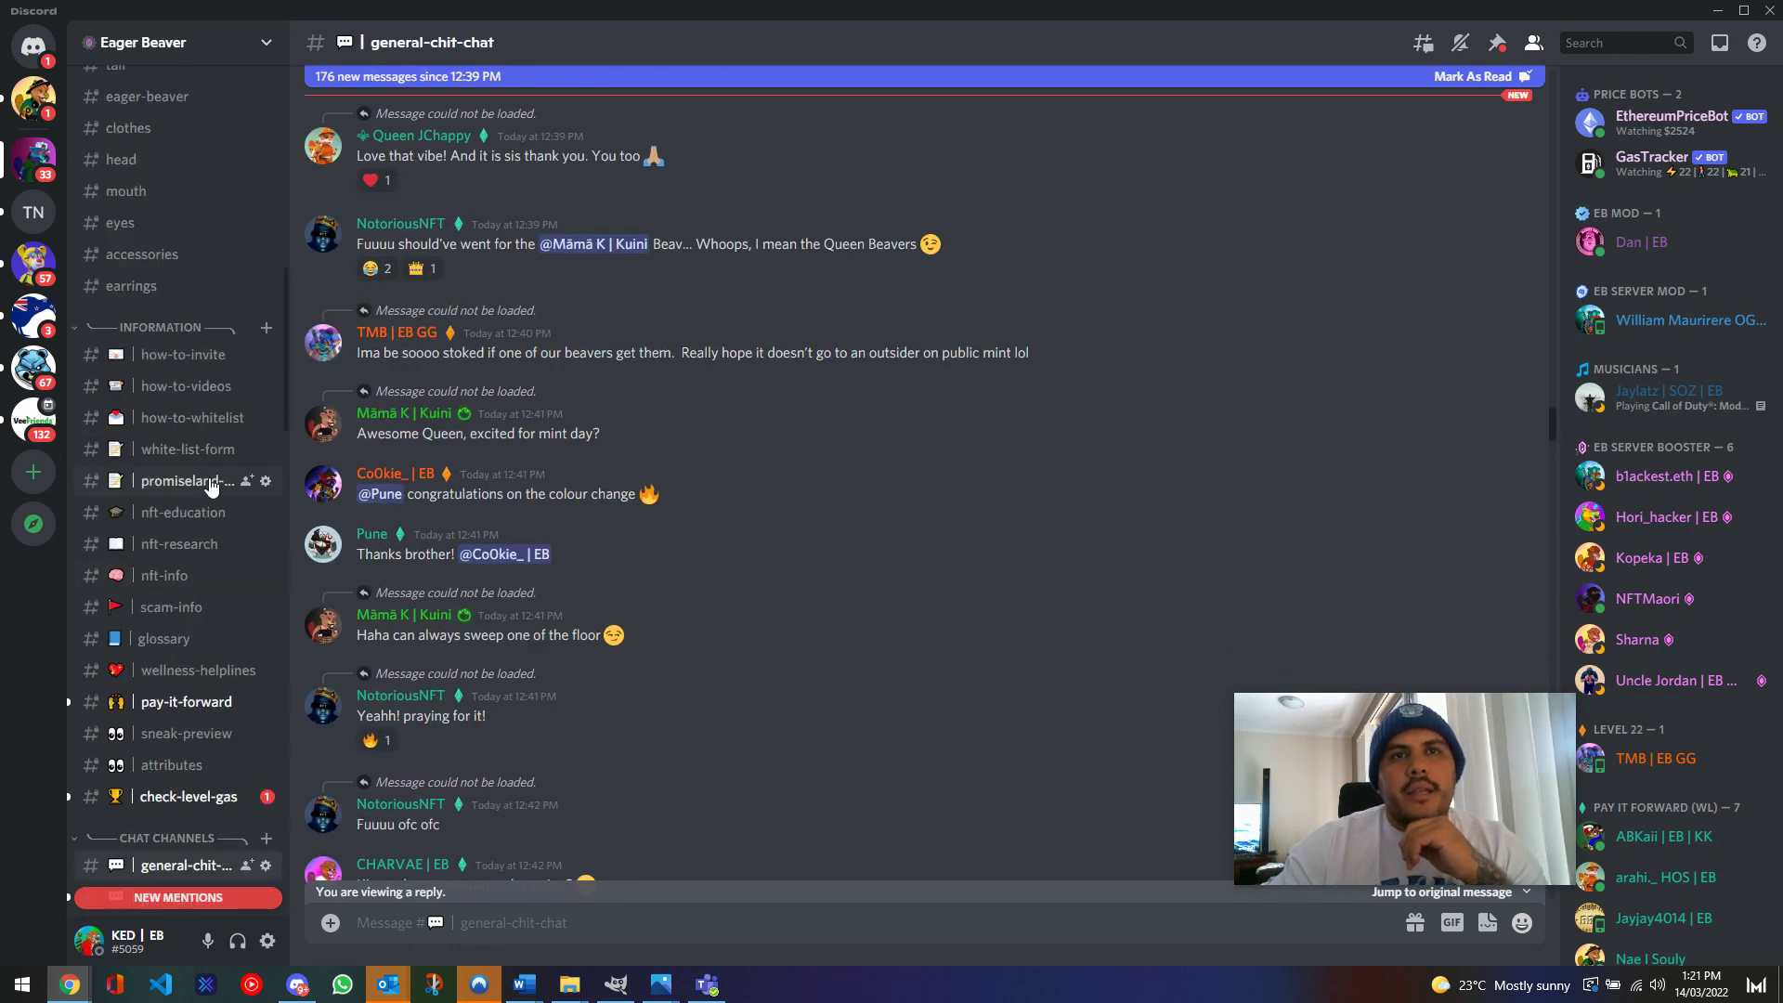
{"action": "scroll", "coordinate": [211, 487], "scroll_direction": "down", "scroll_amount": 3}
{"action": "scroll", "coordinate": [210, 487], "scroll_direction": "down", "scroll_amount": 1}
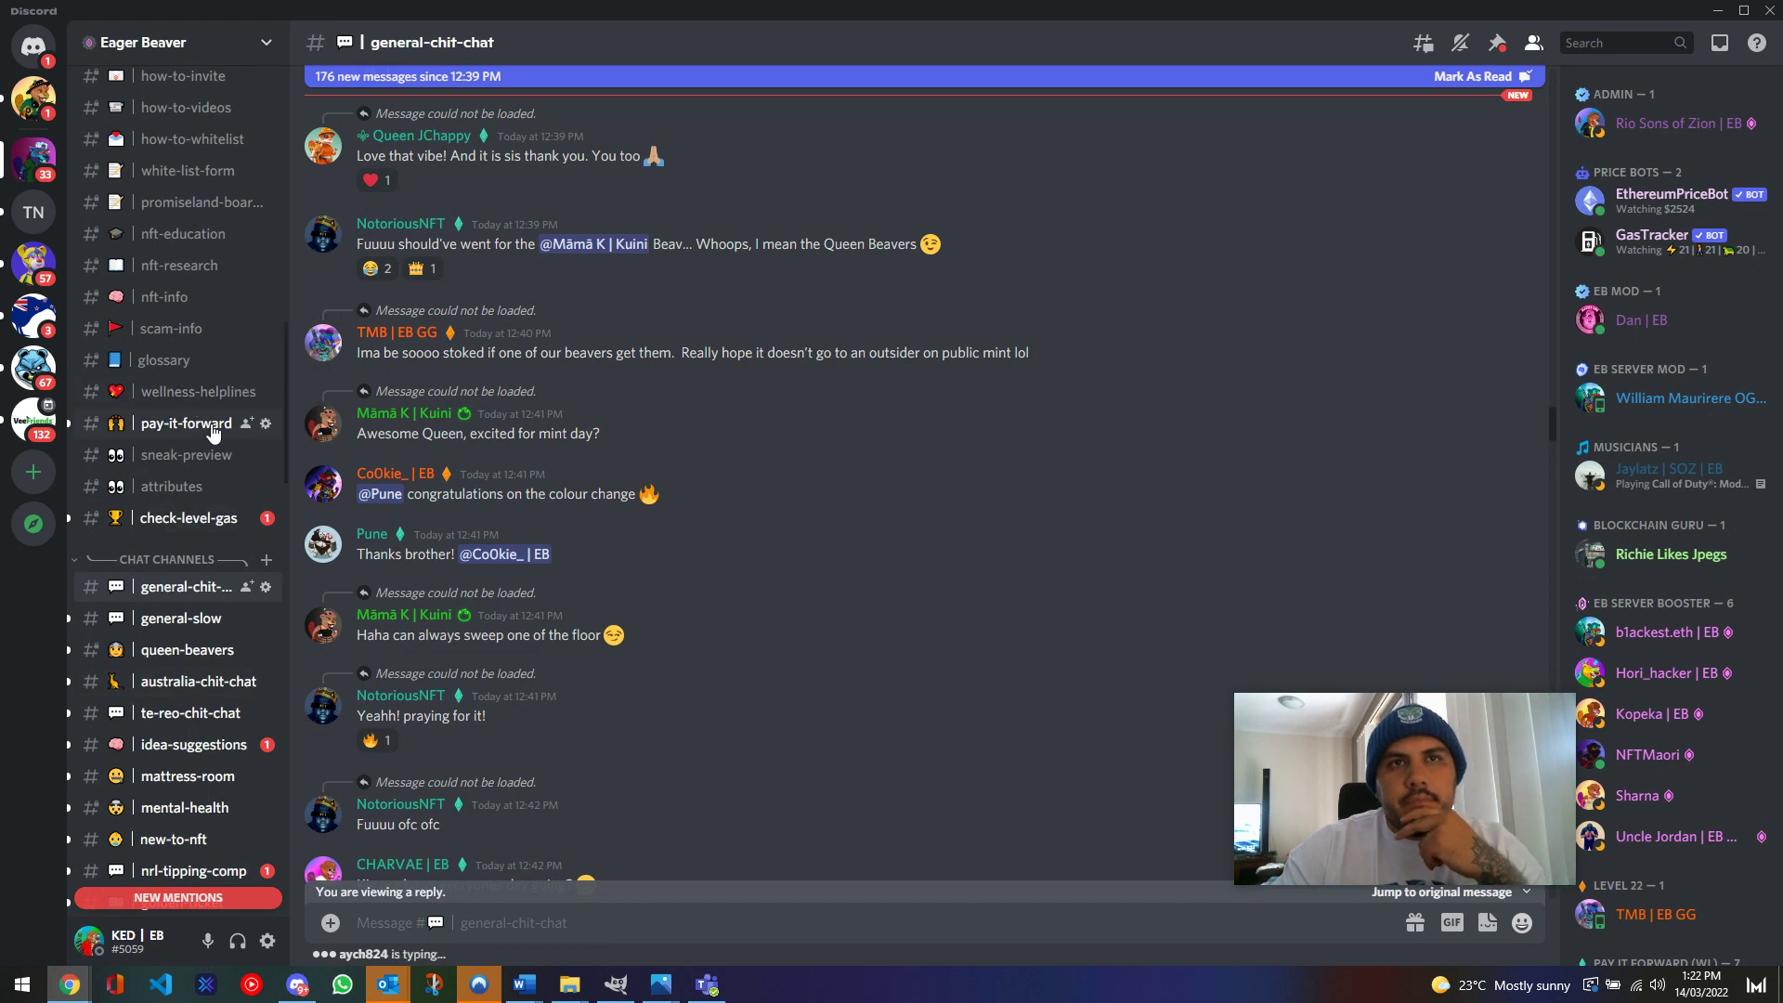
{"action": "scroll", "coordinate": [209, 455], "scroll_direction": "up", "scroll_amount": 2}
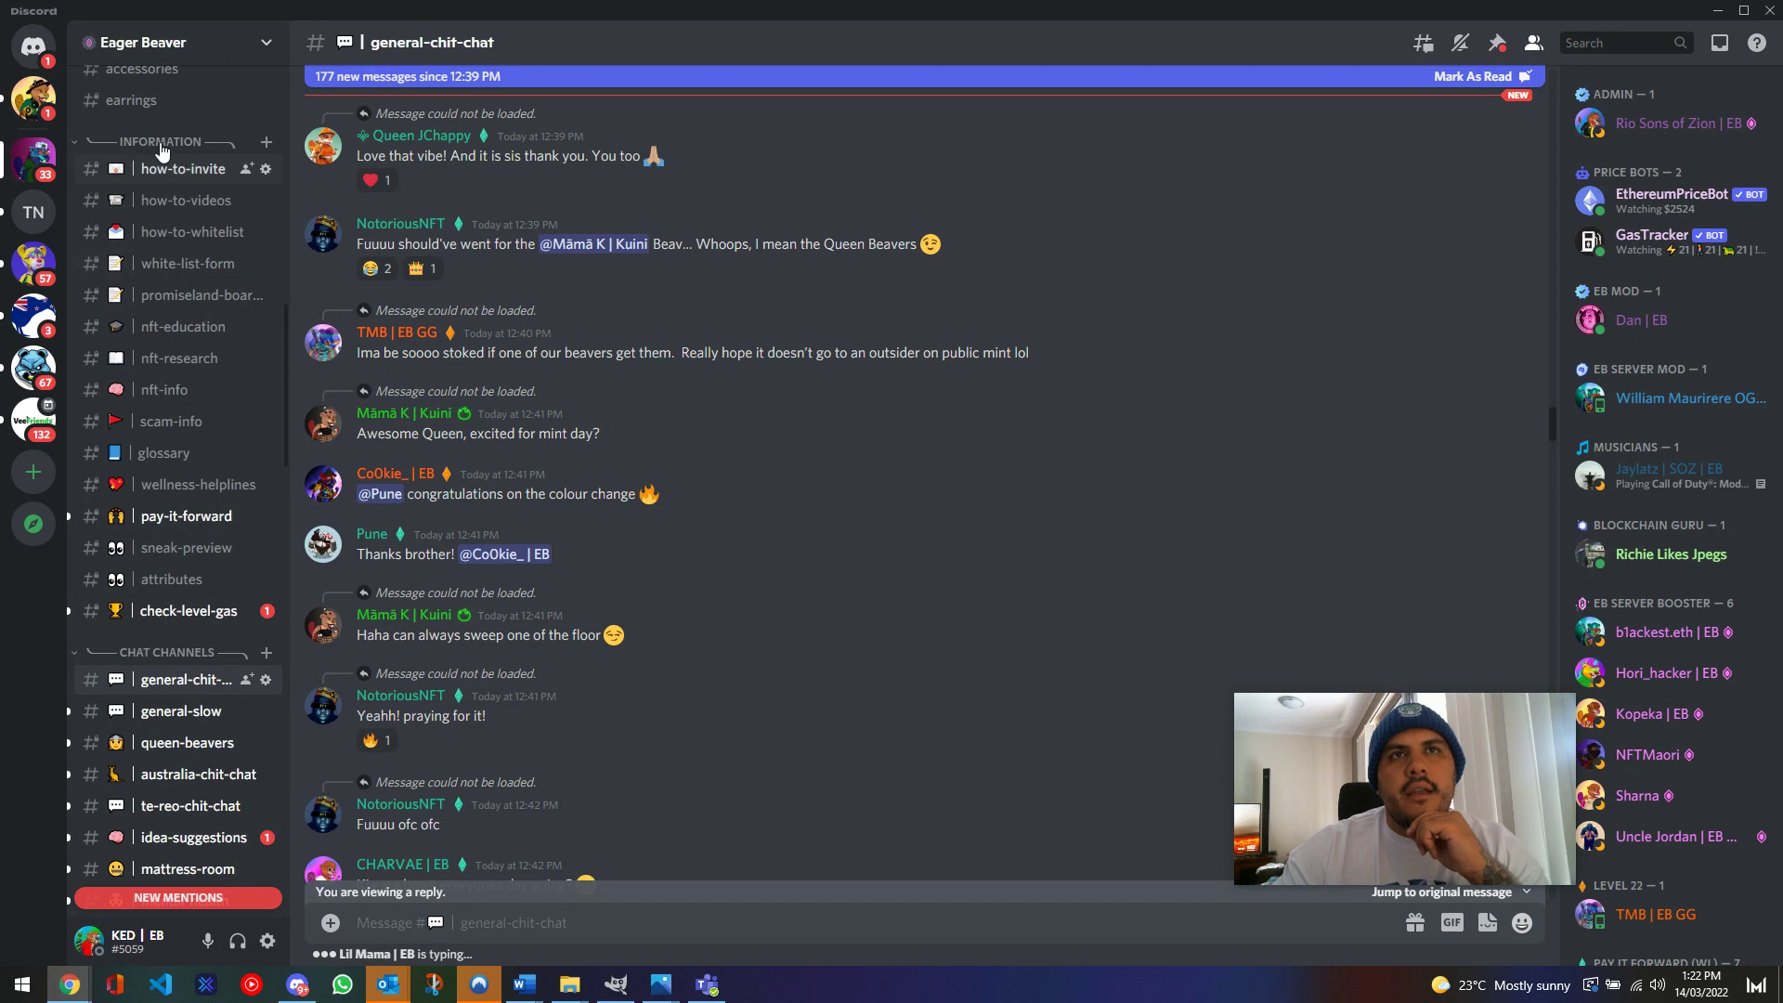
Open the white-list-form channel under INFORMATION to show the Eagerbeaver NFT Whitelist Form message.
{"action": "left_click", "coordinate": [203, 268]}
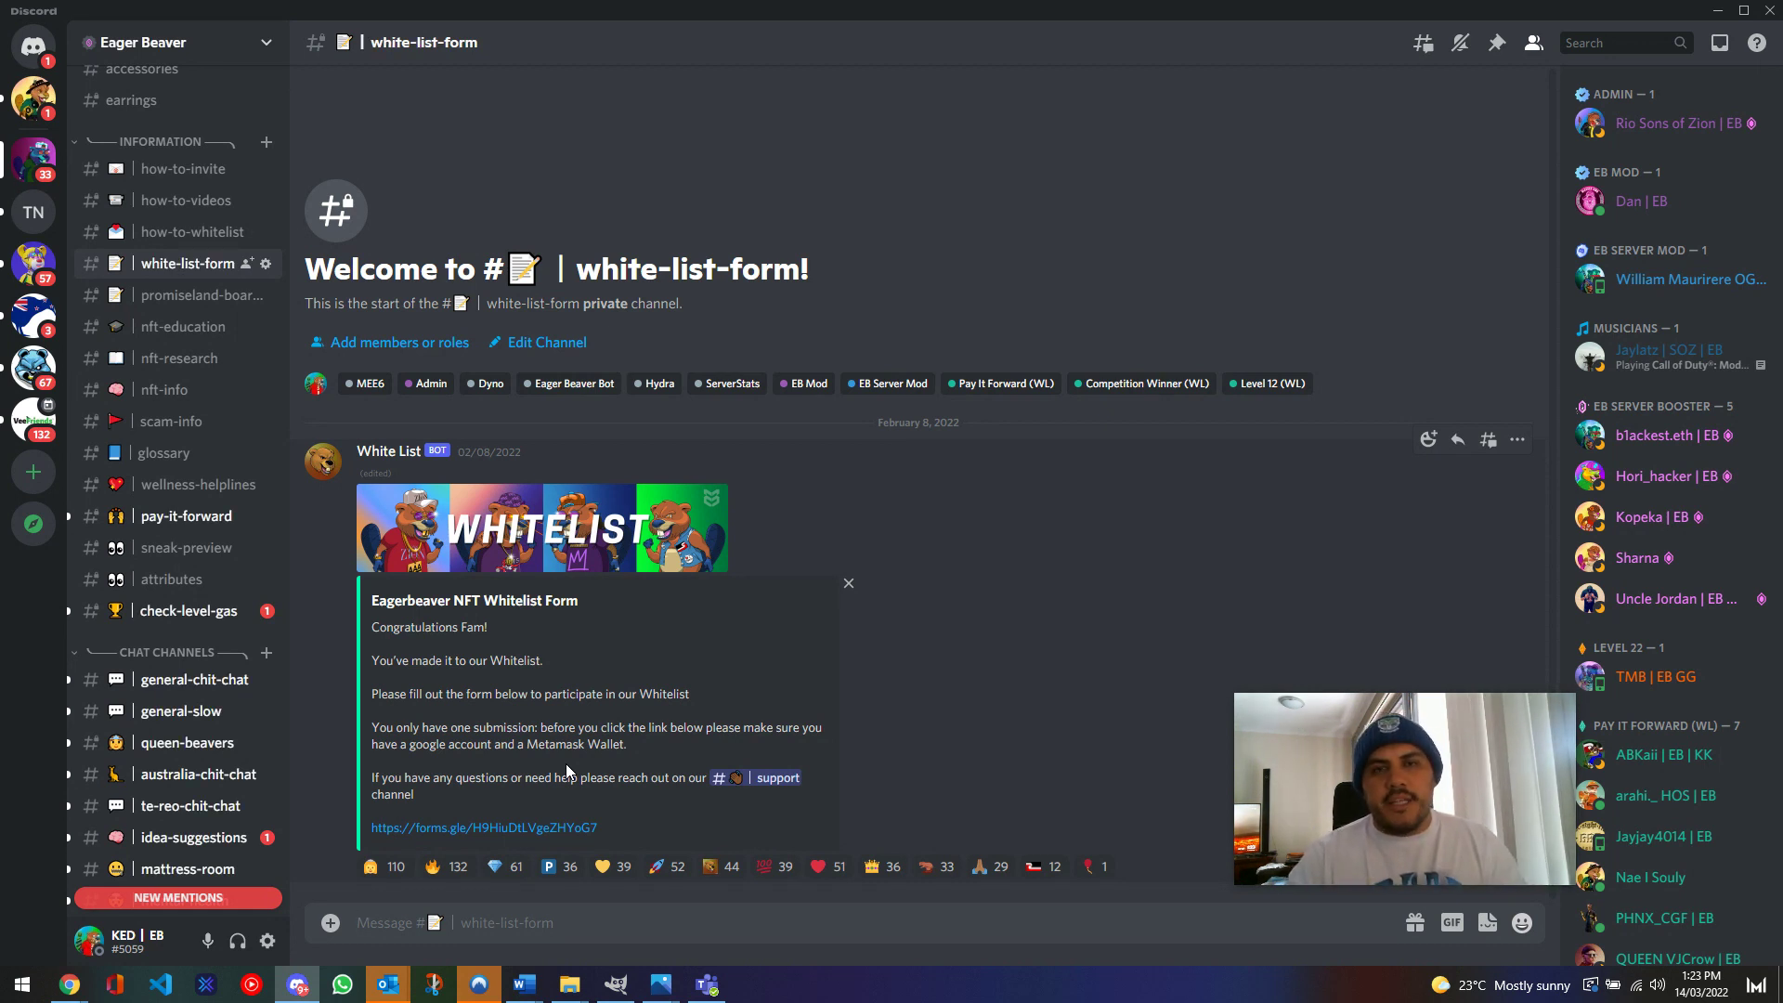
Open the forms.gle whitelist link and enter the Discord name in the form.
{"action": "left_click", "coordinate": [521, 829]}
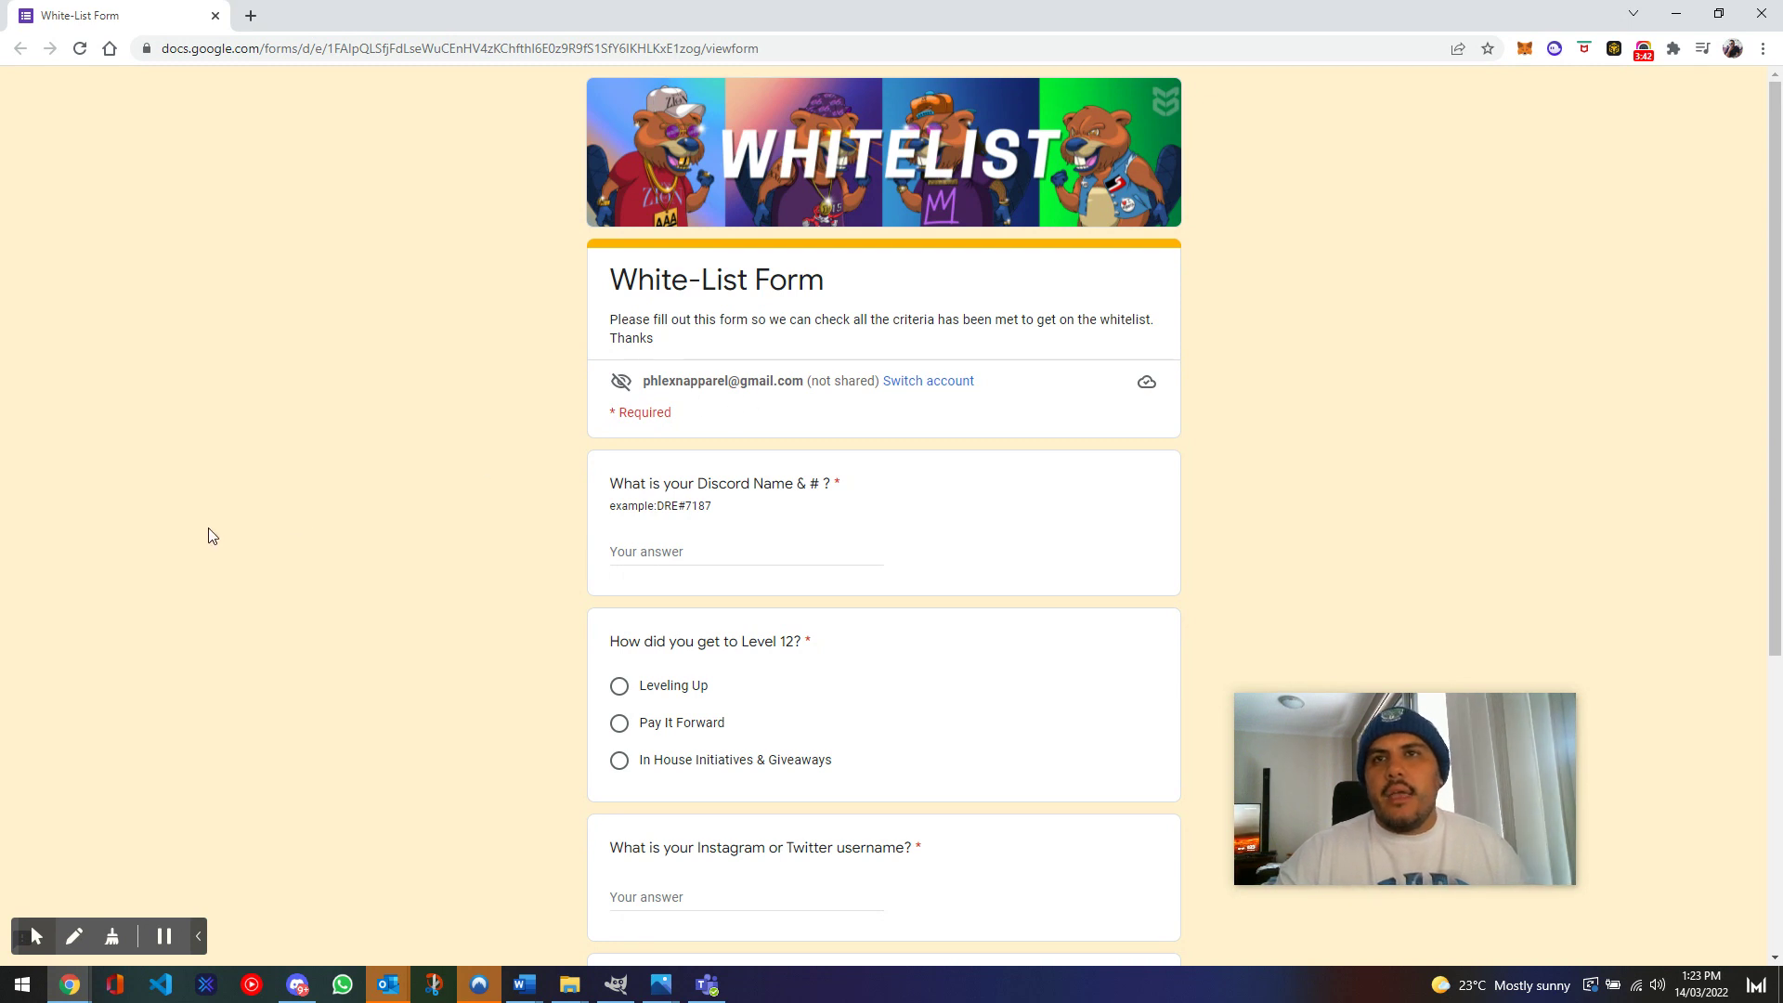
{"action": "scroll", "coordinate": [337, 519], "scroll_direction": "down", "scroll_amount": 2}
{"action": "scroll", "coordinate": [337, 519], "scroll_direction": "down", "scroll_amount": 2}
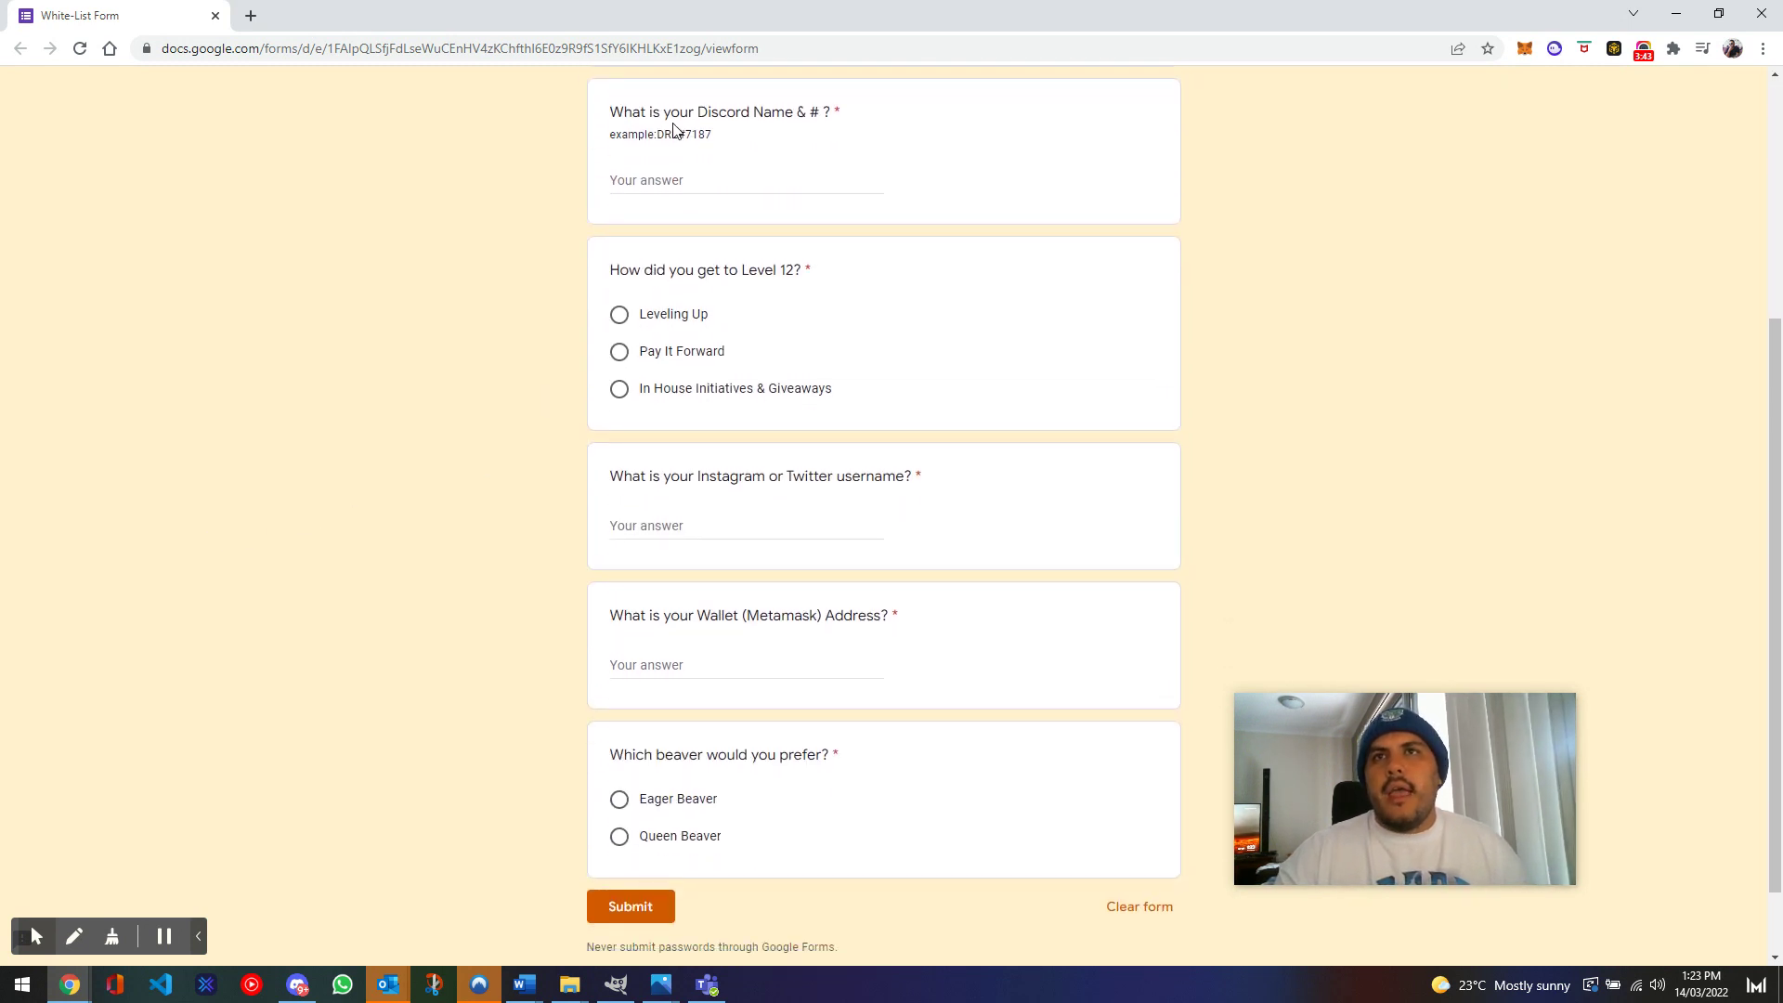
{"action": "left_click", "coordinate": [672, 176]}
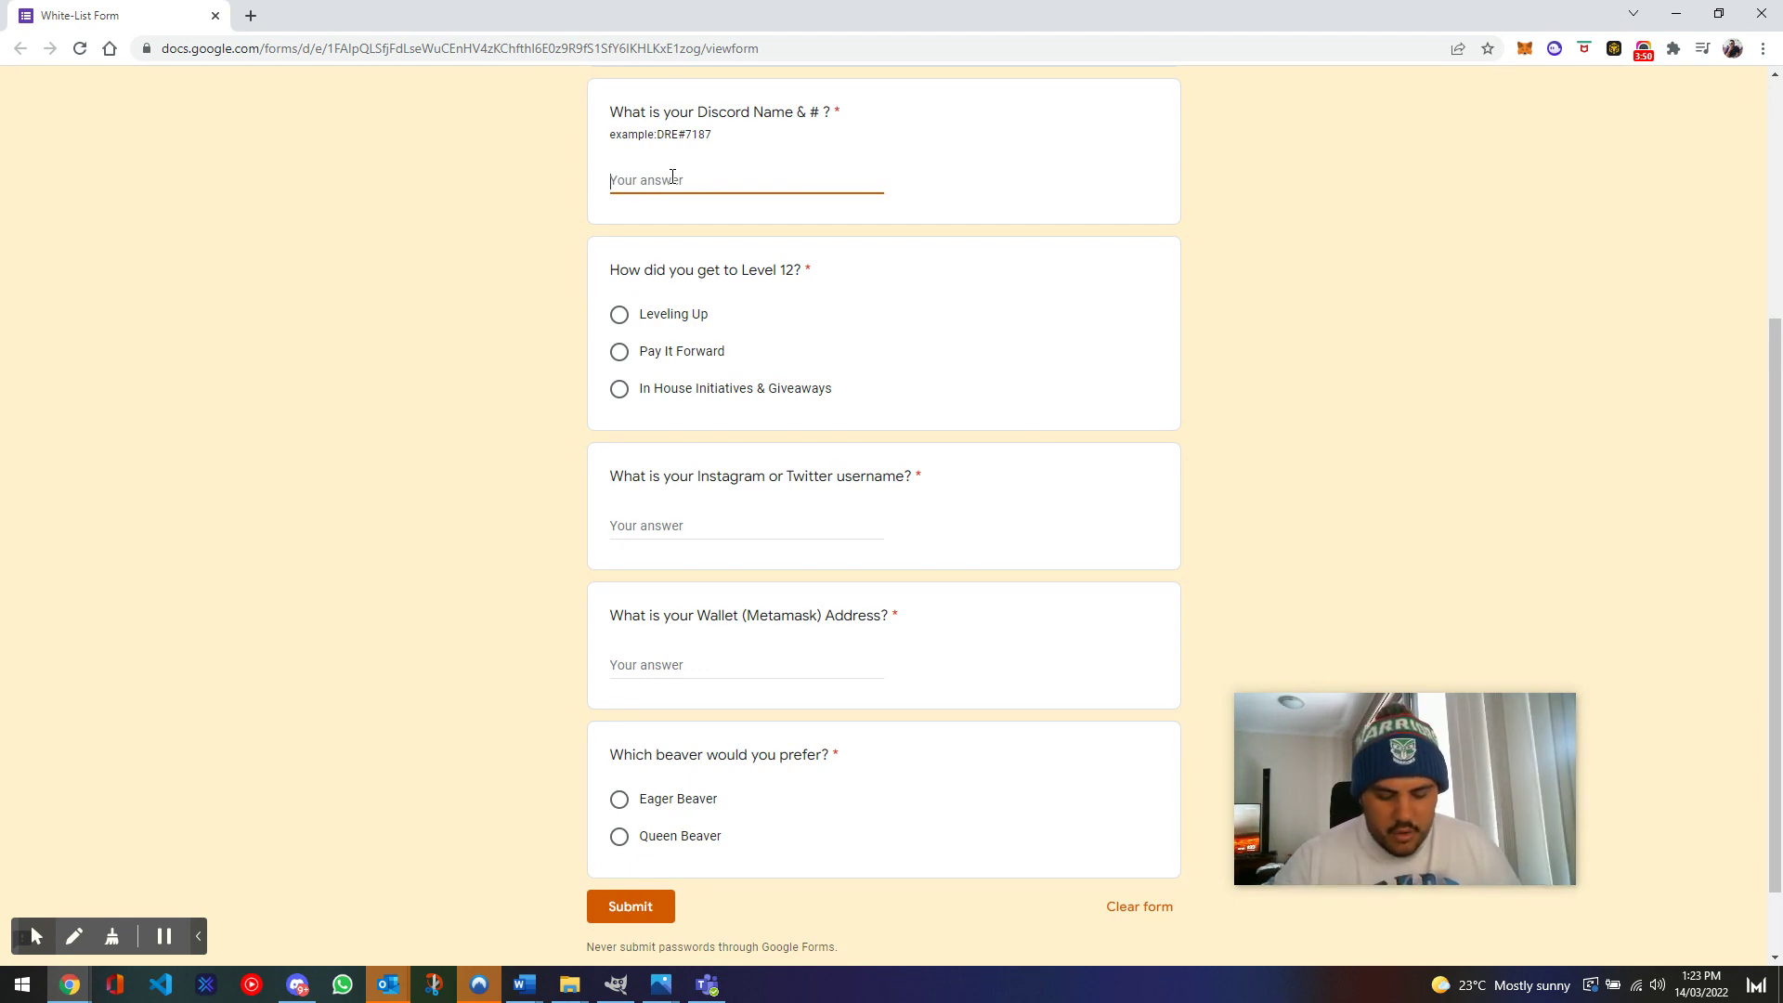
{"action": "type", "text": "KED #5055"}
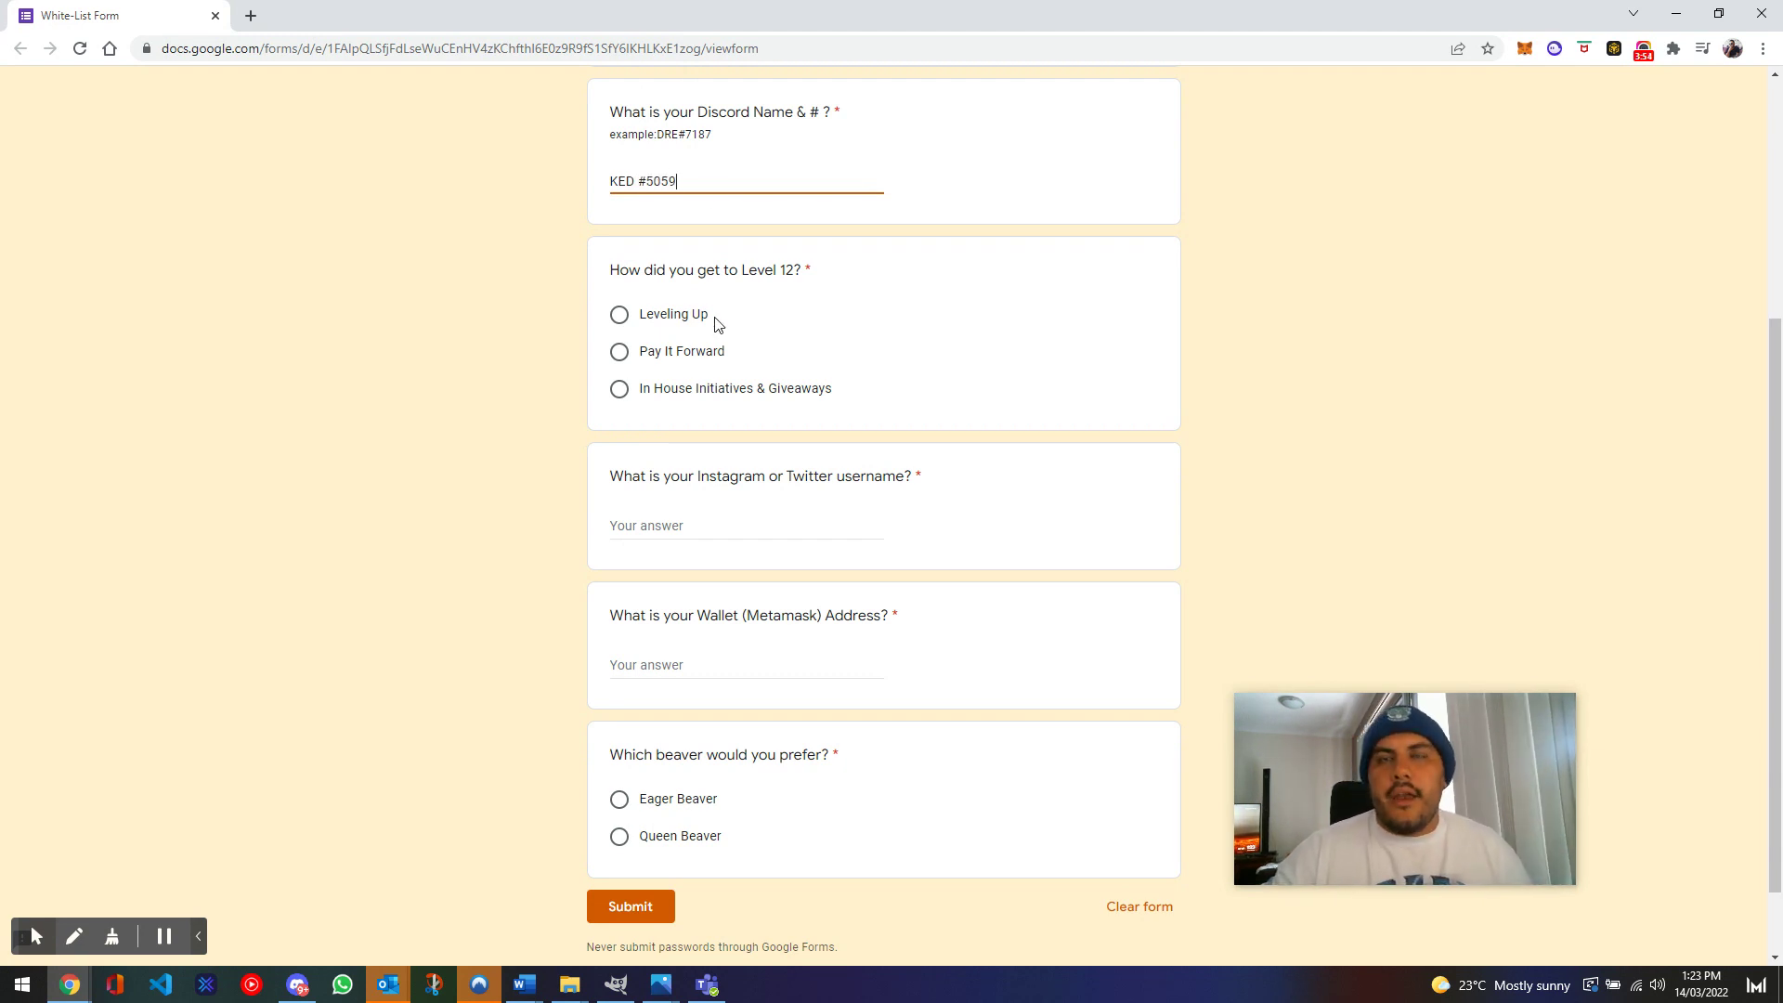
Choose Leveling Up for reaching Level 12 and enter the Instagram or Twitter username.
{"action": "left_click", "coordinate": [619, 315]}
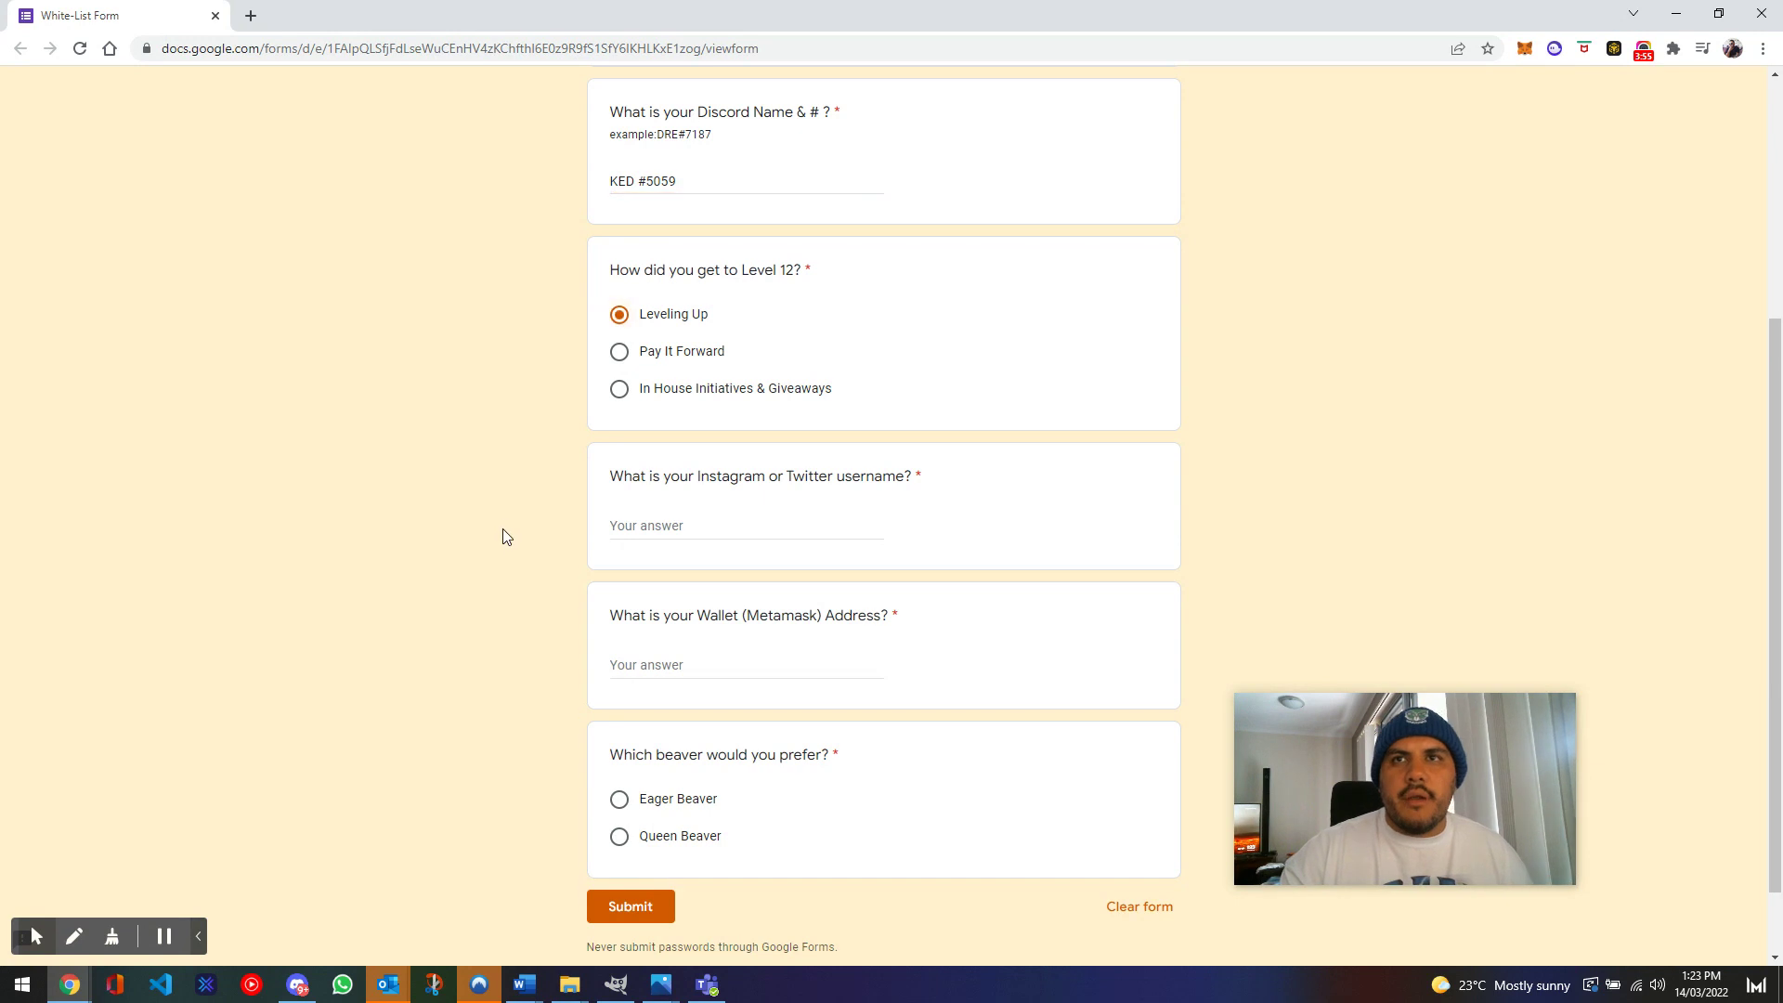
{"action": "scroll", "coordinate": [503, 527], "scroll_direction": "down", "scroll_amount": 1}
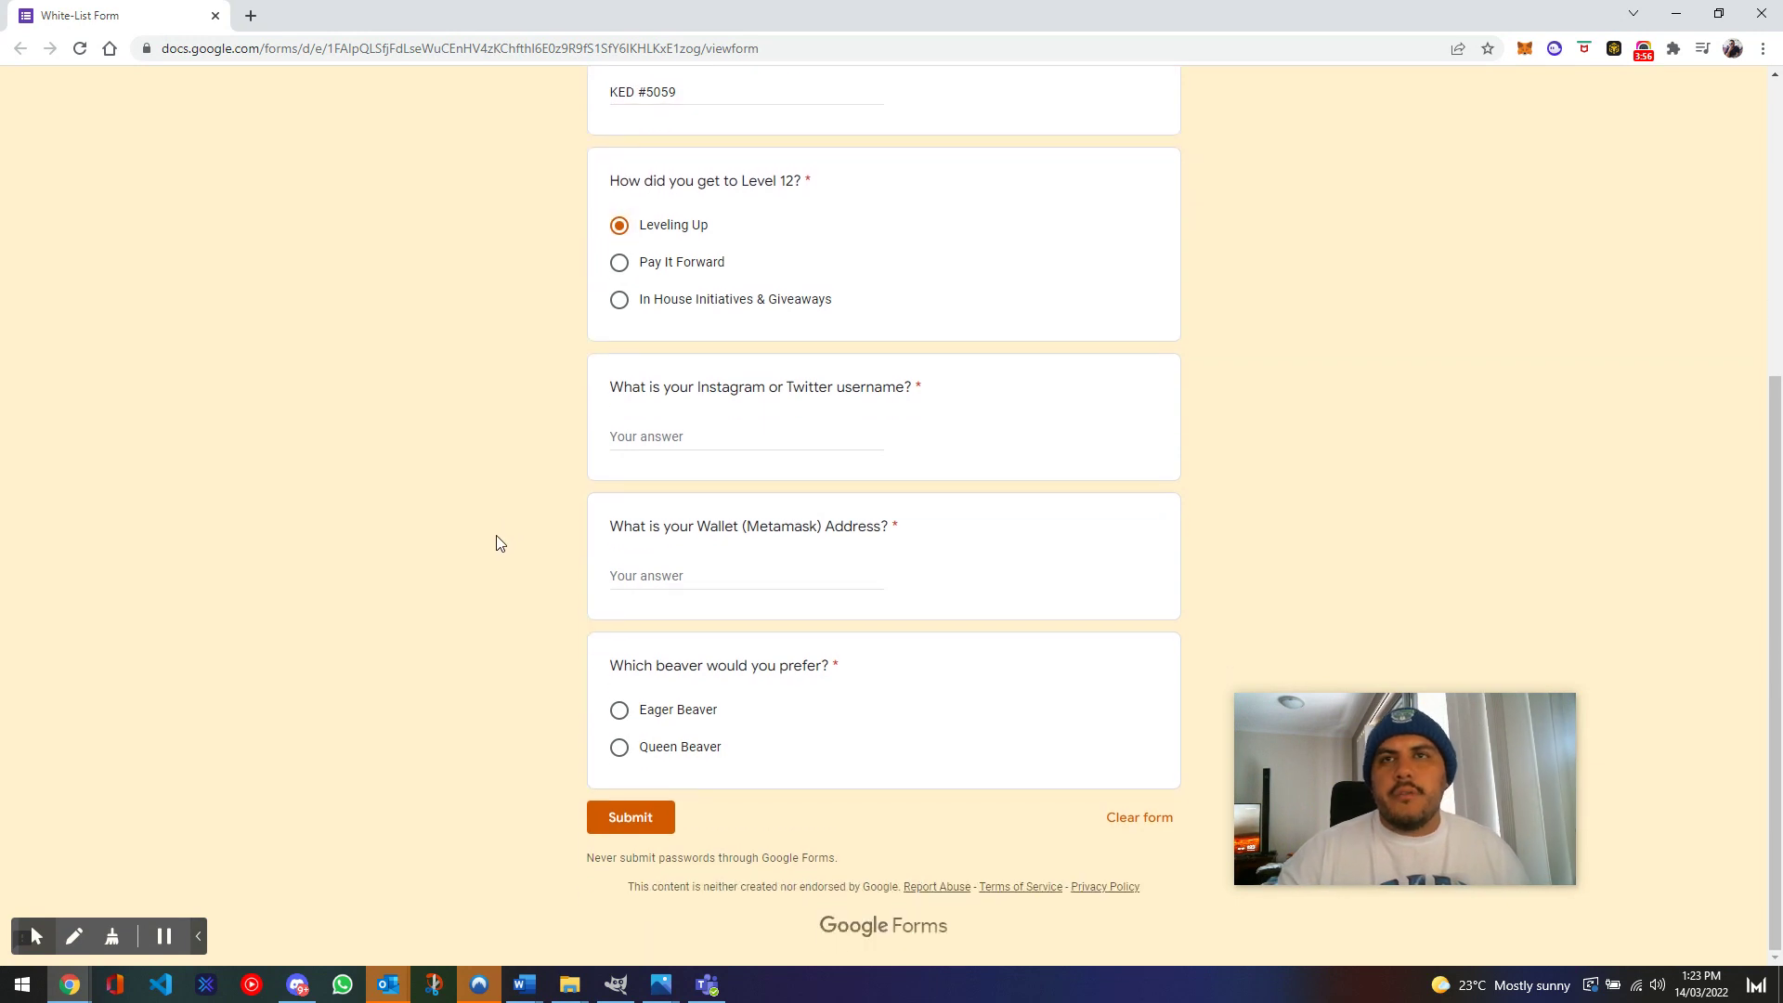
{"action": "left_click", "coordinate": [727, 435]}
{"action": "type", "text": "kereopa"}
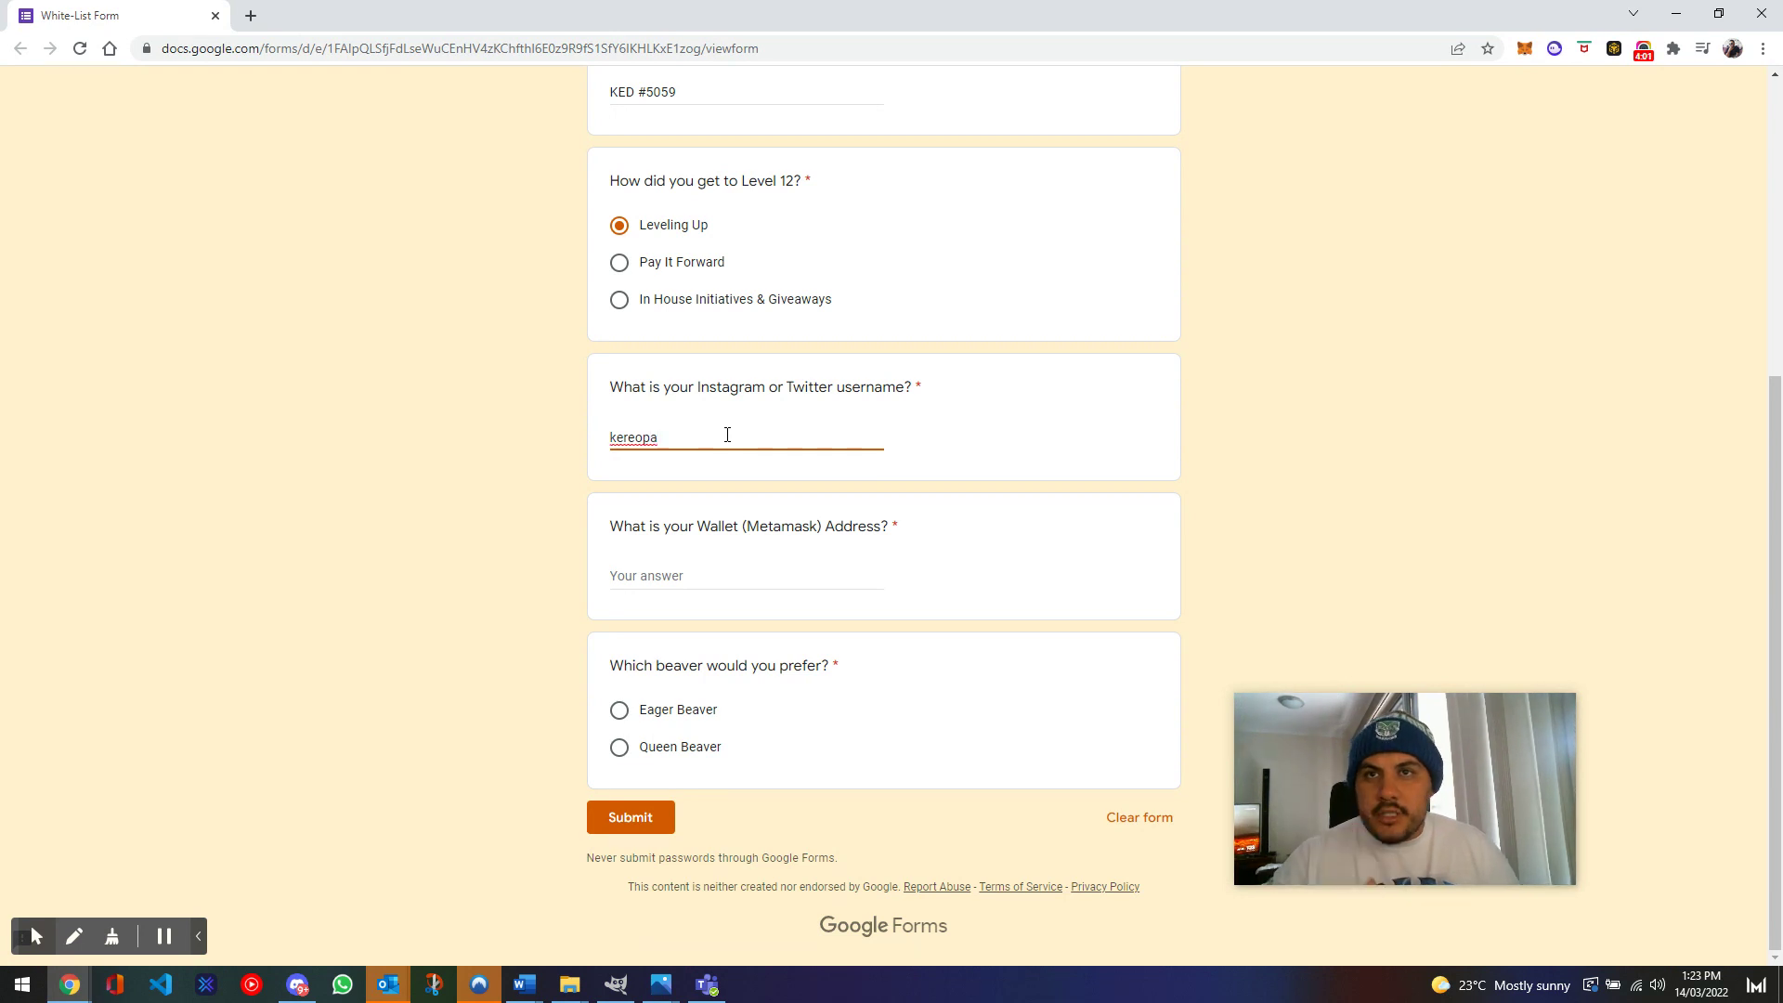
{"action": "type", "text": "_"}
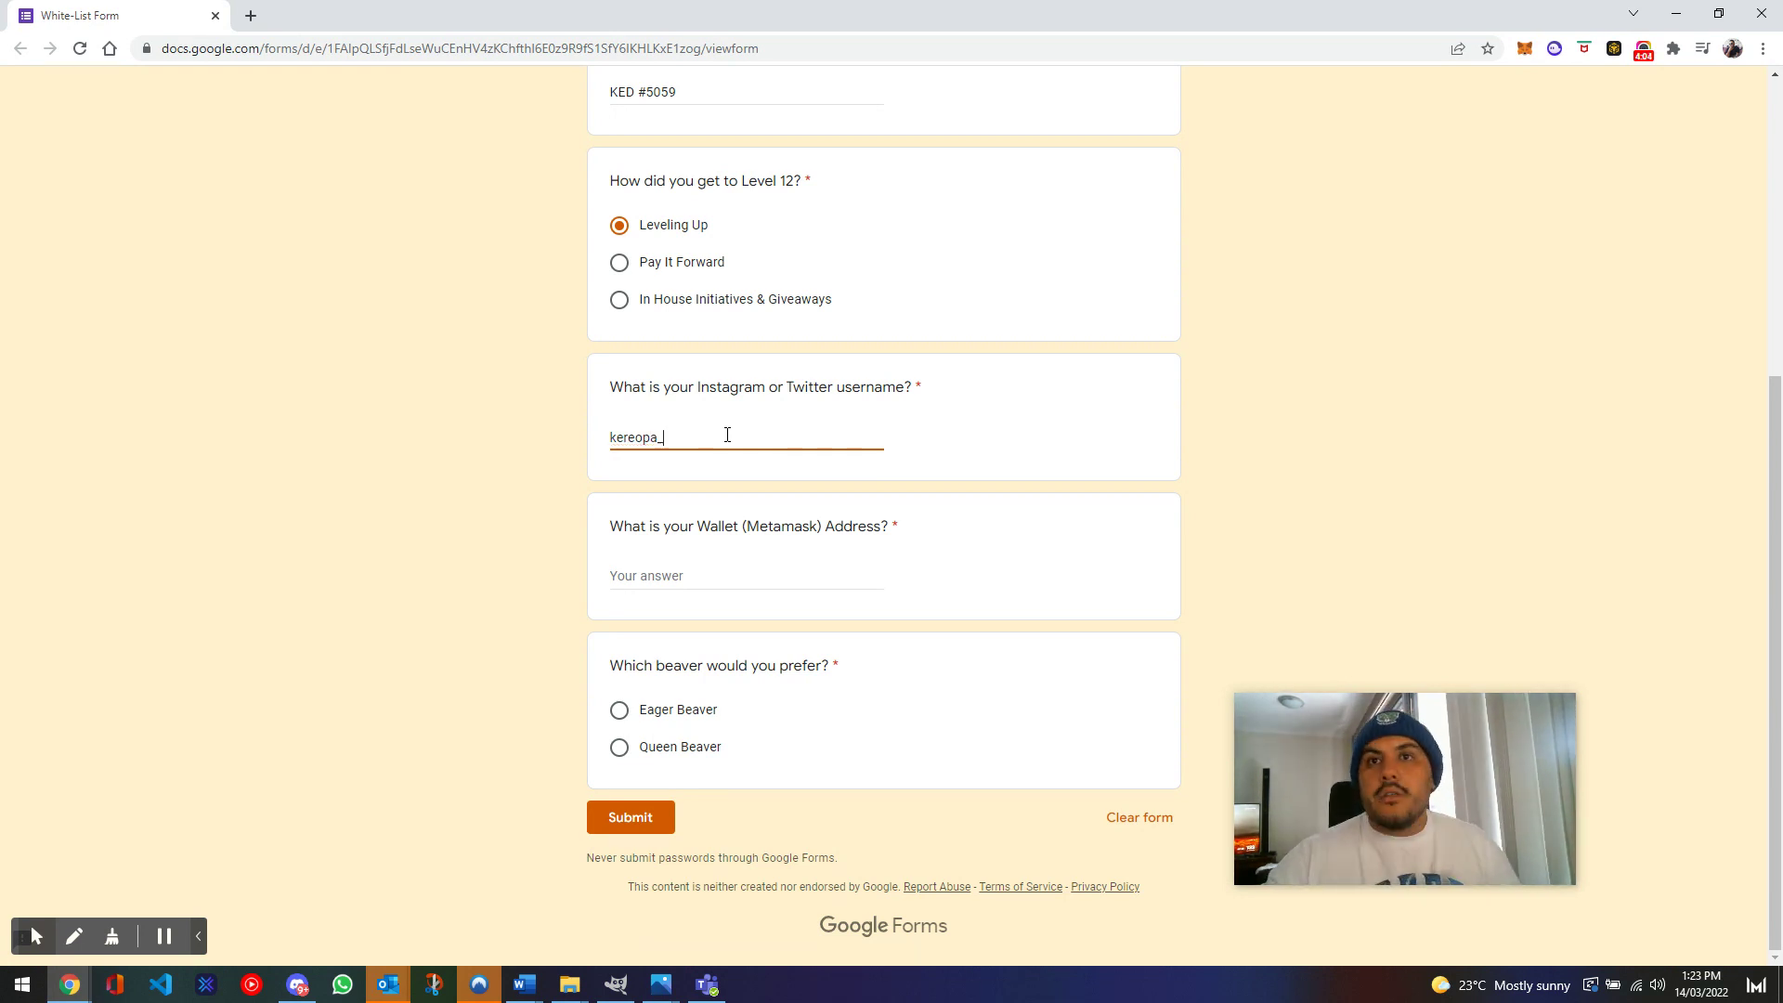
{"action": "left_click", "coordinate": [732, 570]}
{"action": "left_click", "coordinate": [733, 568]}
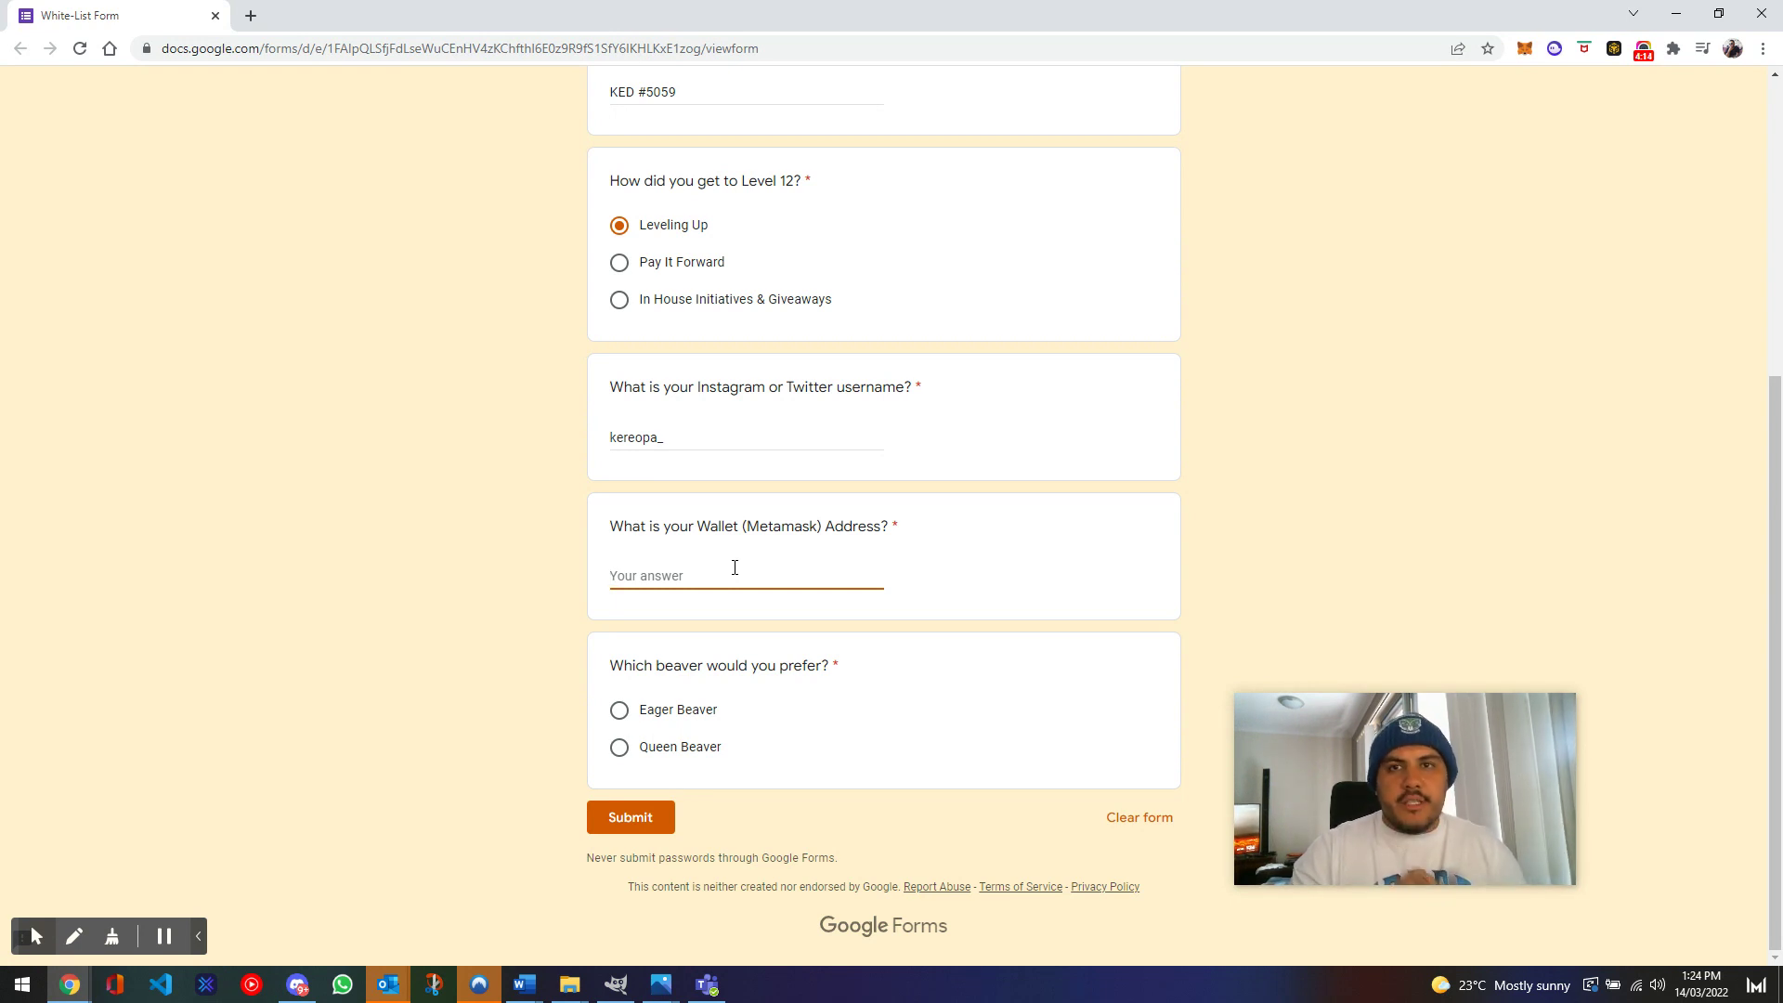
Enter a wallet address string, then dismiss Chrome's page search bar.
{"action": "type", "text": "vshklbvdscicnew"}
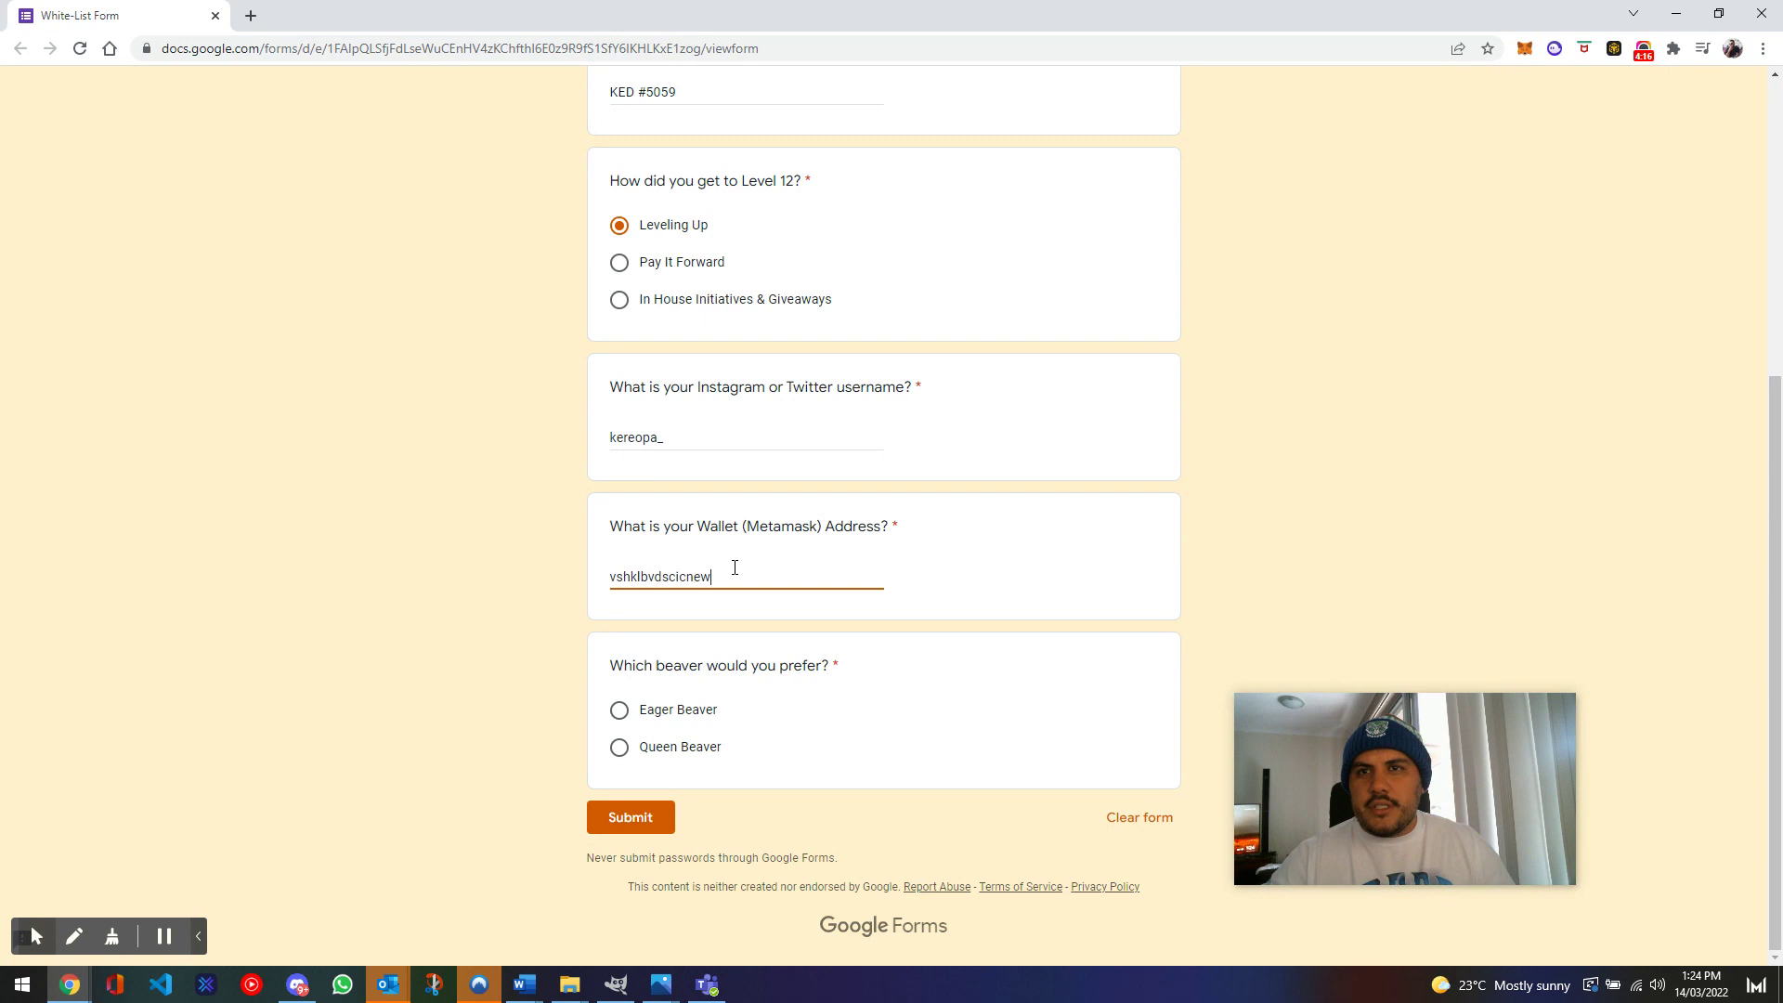
{"action": "type", "text": "fbcnwe93bfecd8"}
{"action": "key", "text": "ctrl+f"}
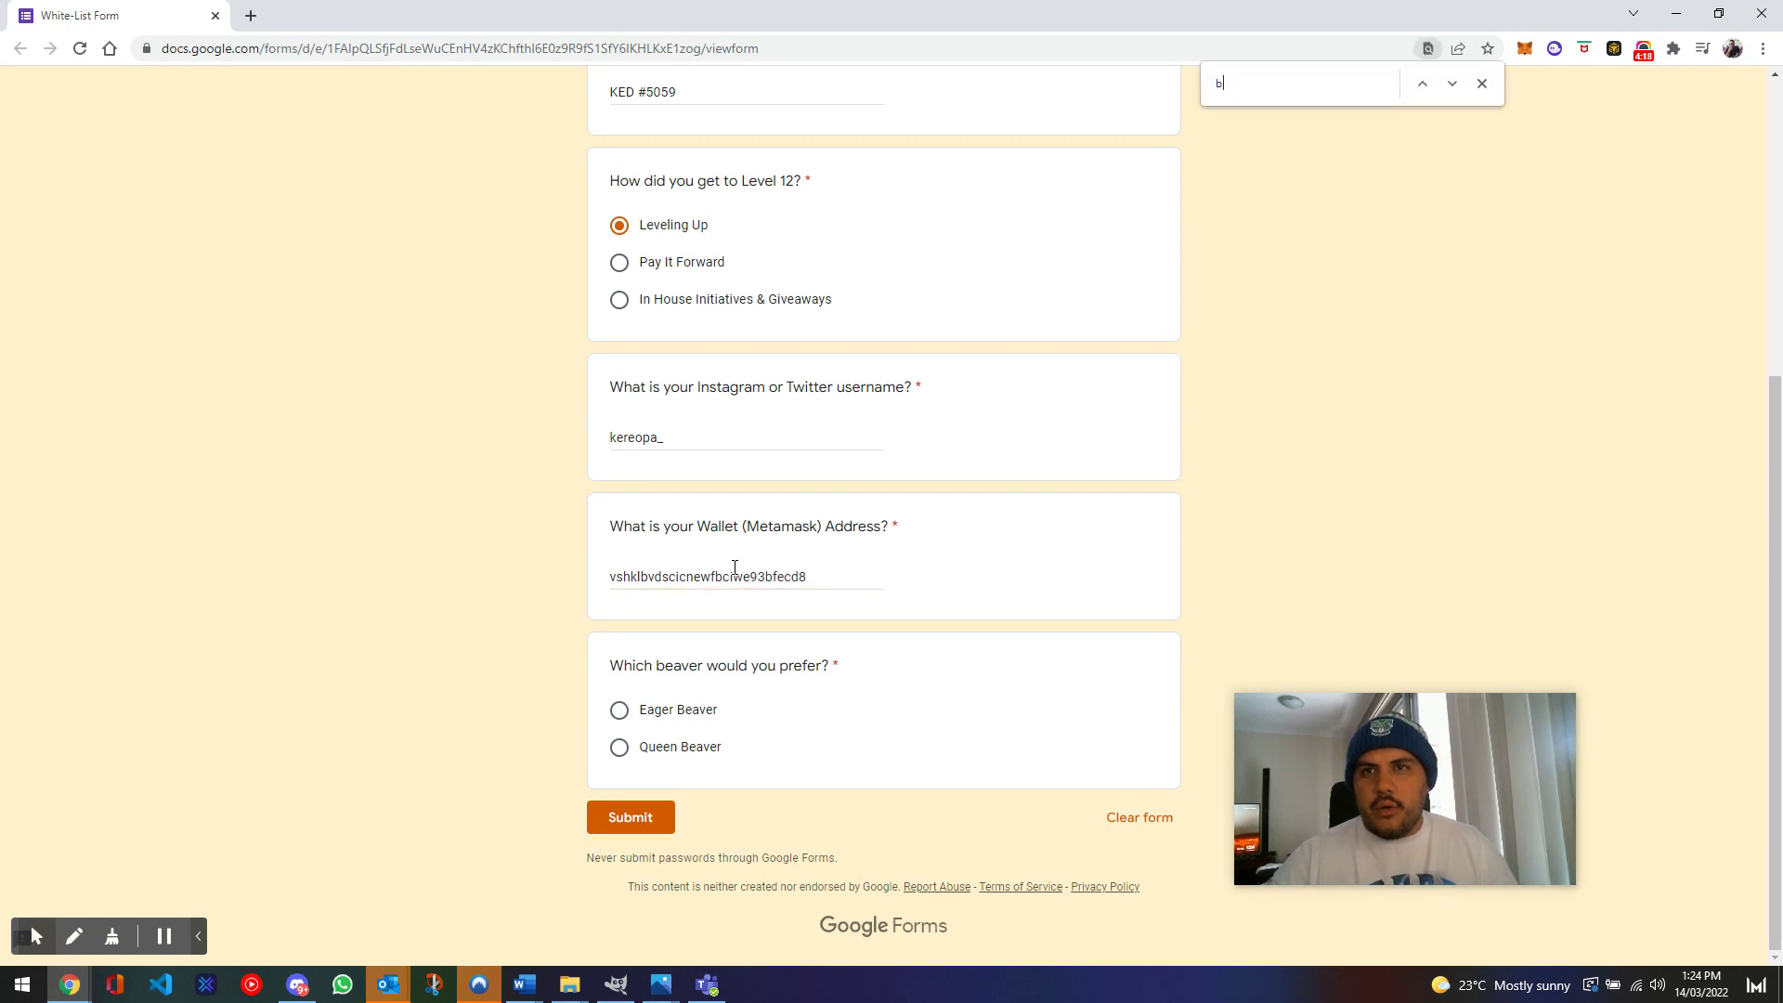
{"action": "type", "text": "b"}
{"action": "left_click", "coordinate": [844, 576]}
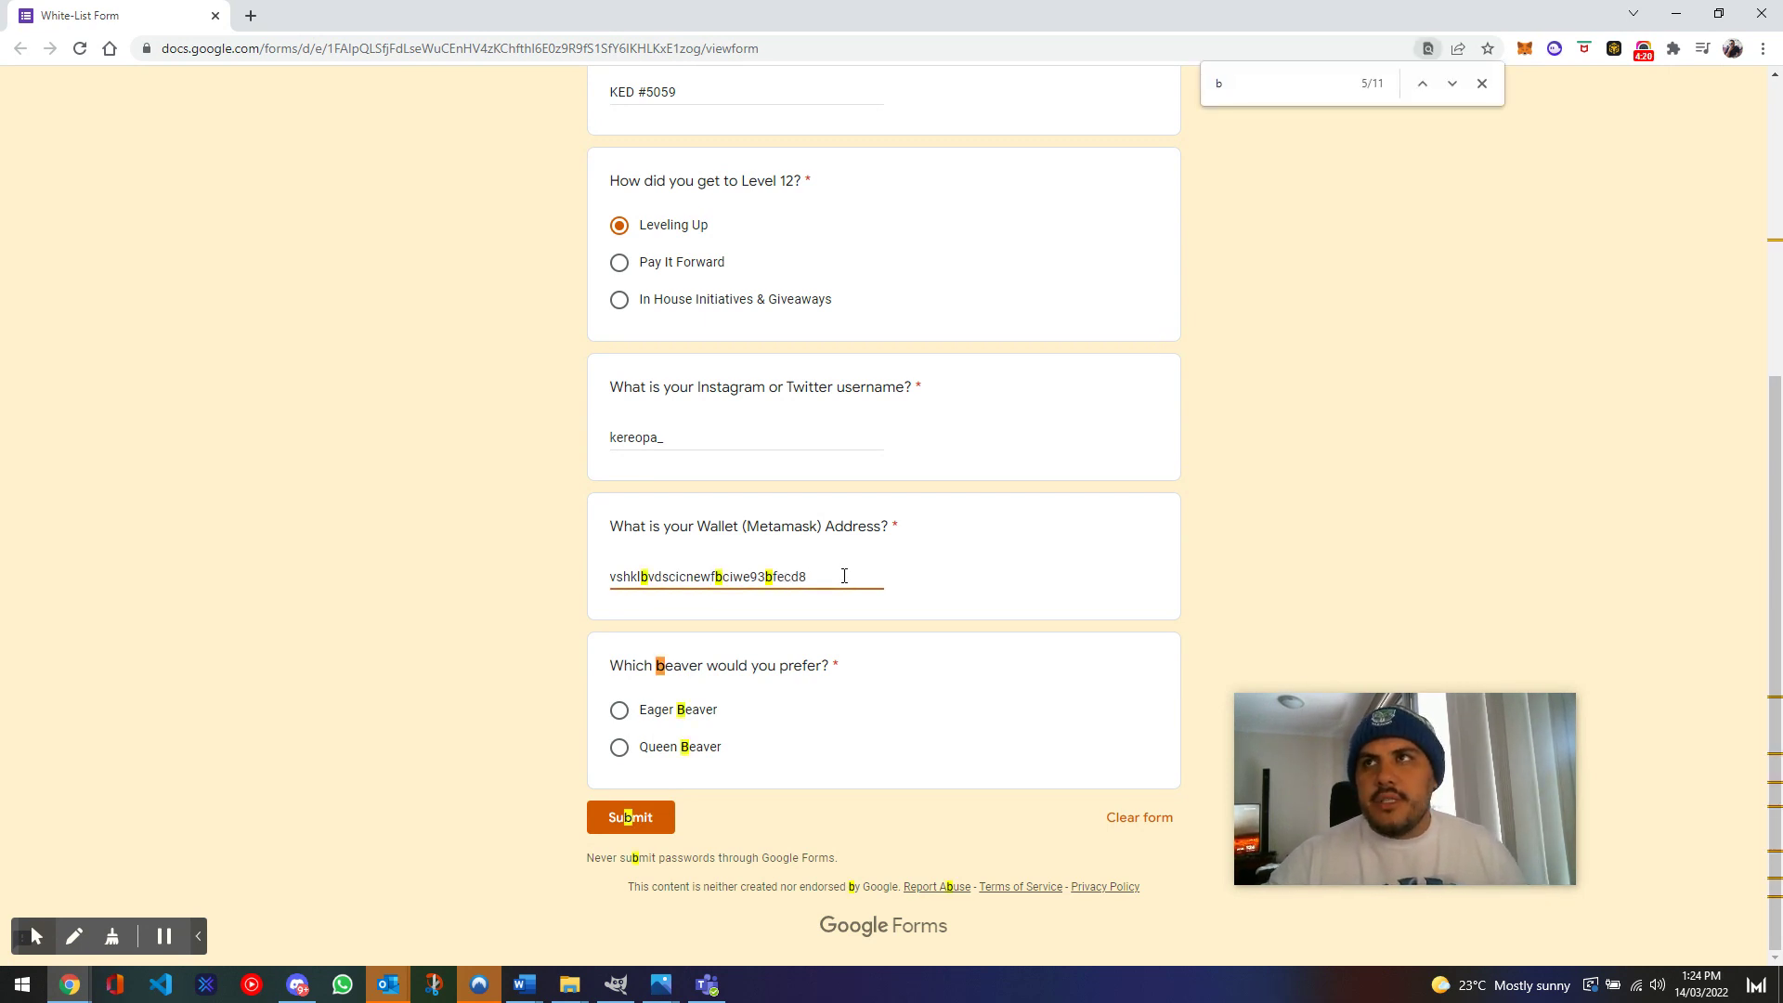
{"action": "left_click", "coordinate": [1481, 83]}
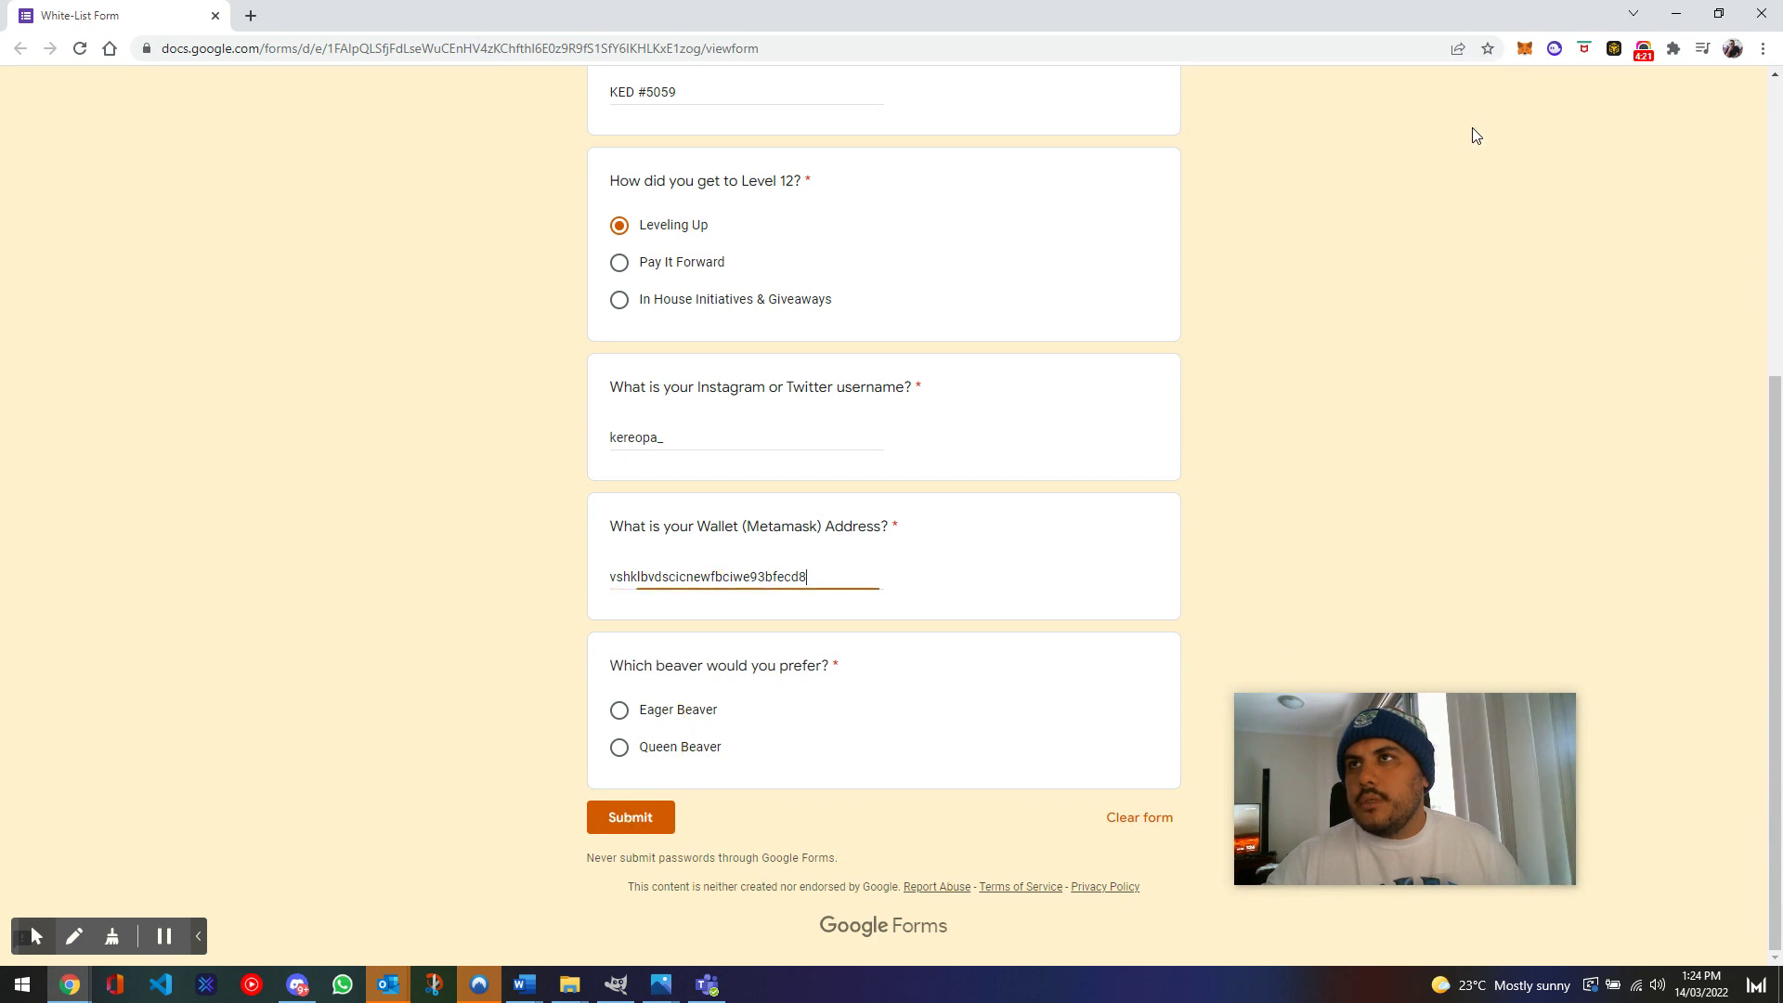
Replace the wallet address with TEST and choose Queen Beaver as the preferred beaver.
{"action": "left_click_drag", "start_coordinate": [832, 578], "coordinate": [510, 598]}
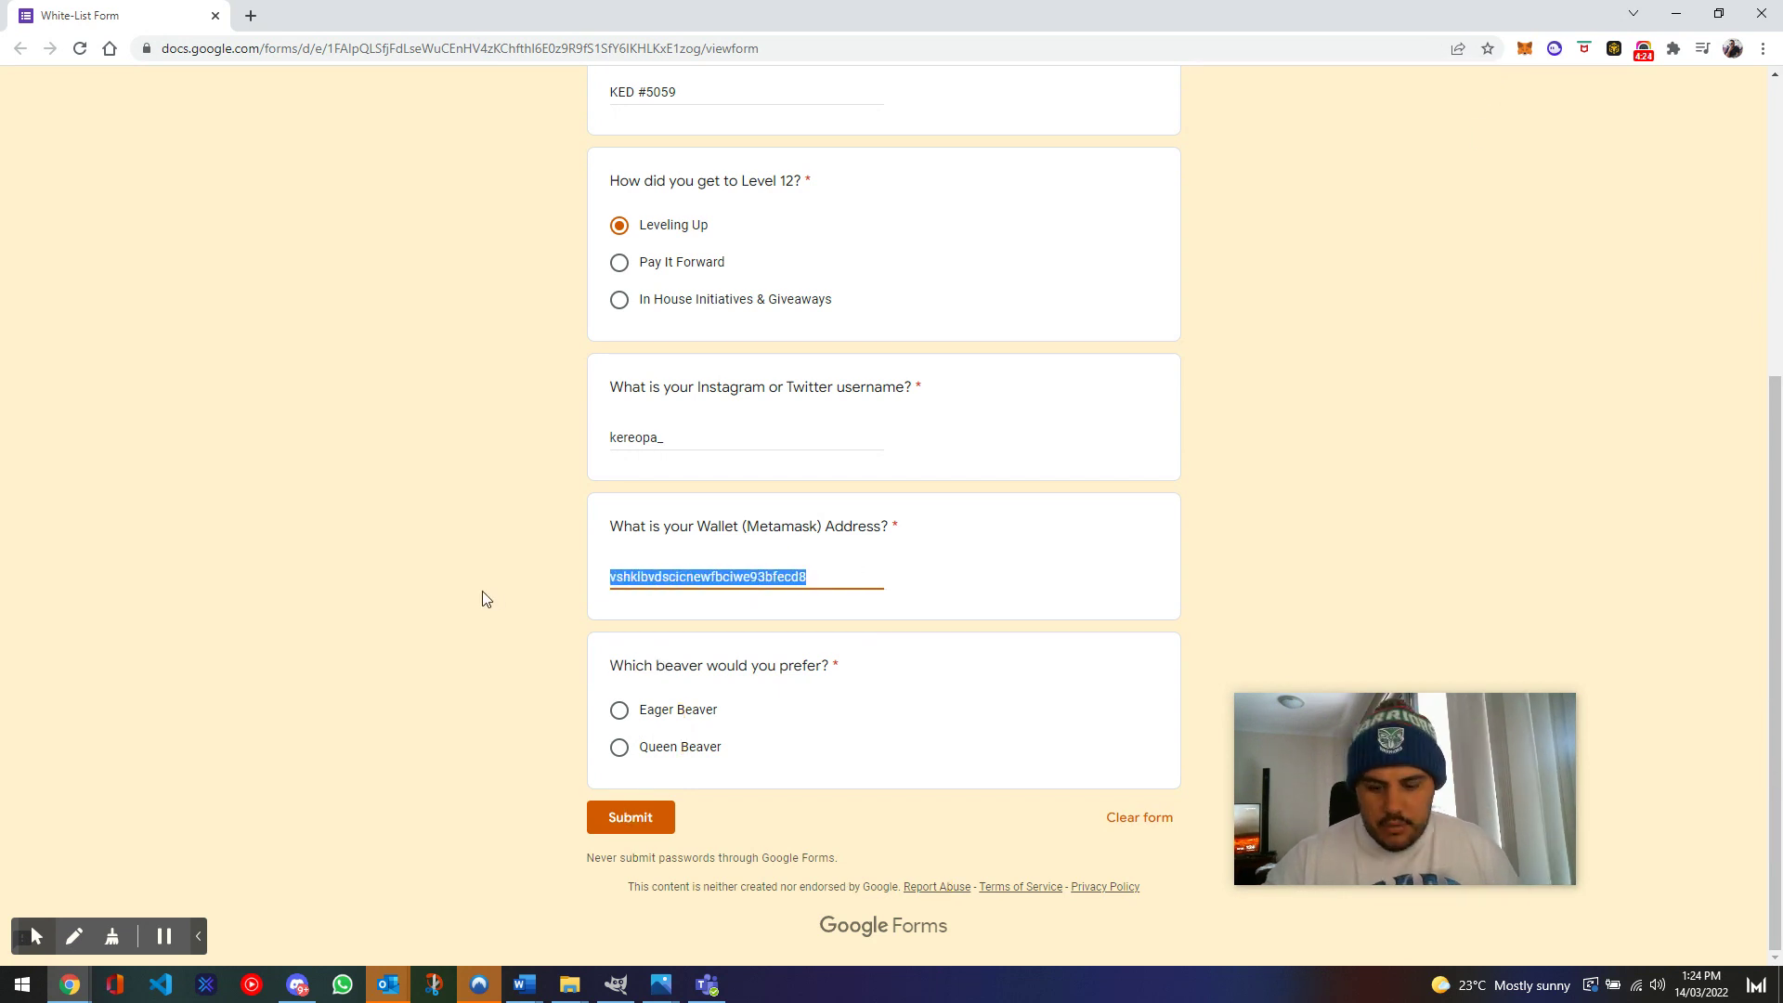
{"action": "key", "text": "BackSpace"}
{"action": "type", "text": "TEST"}
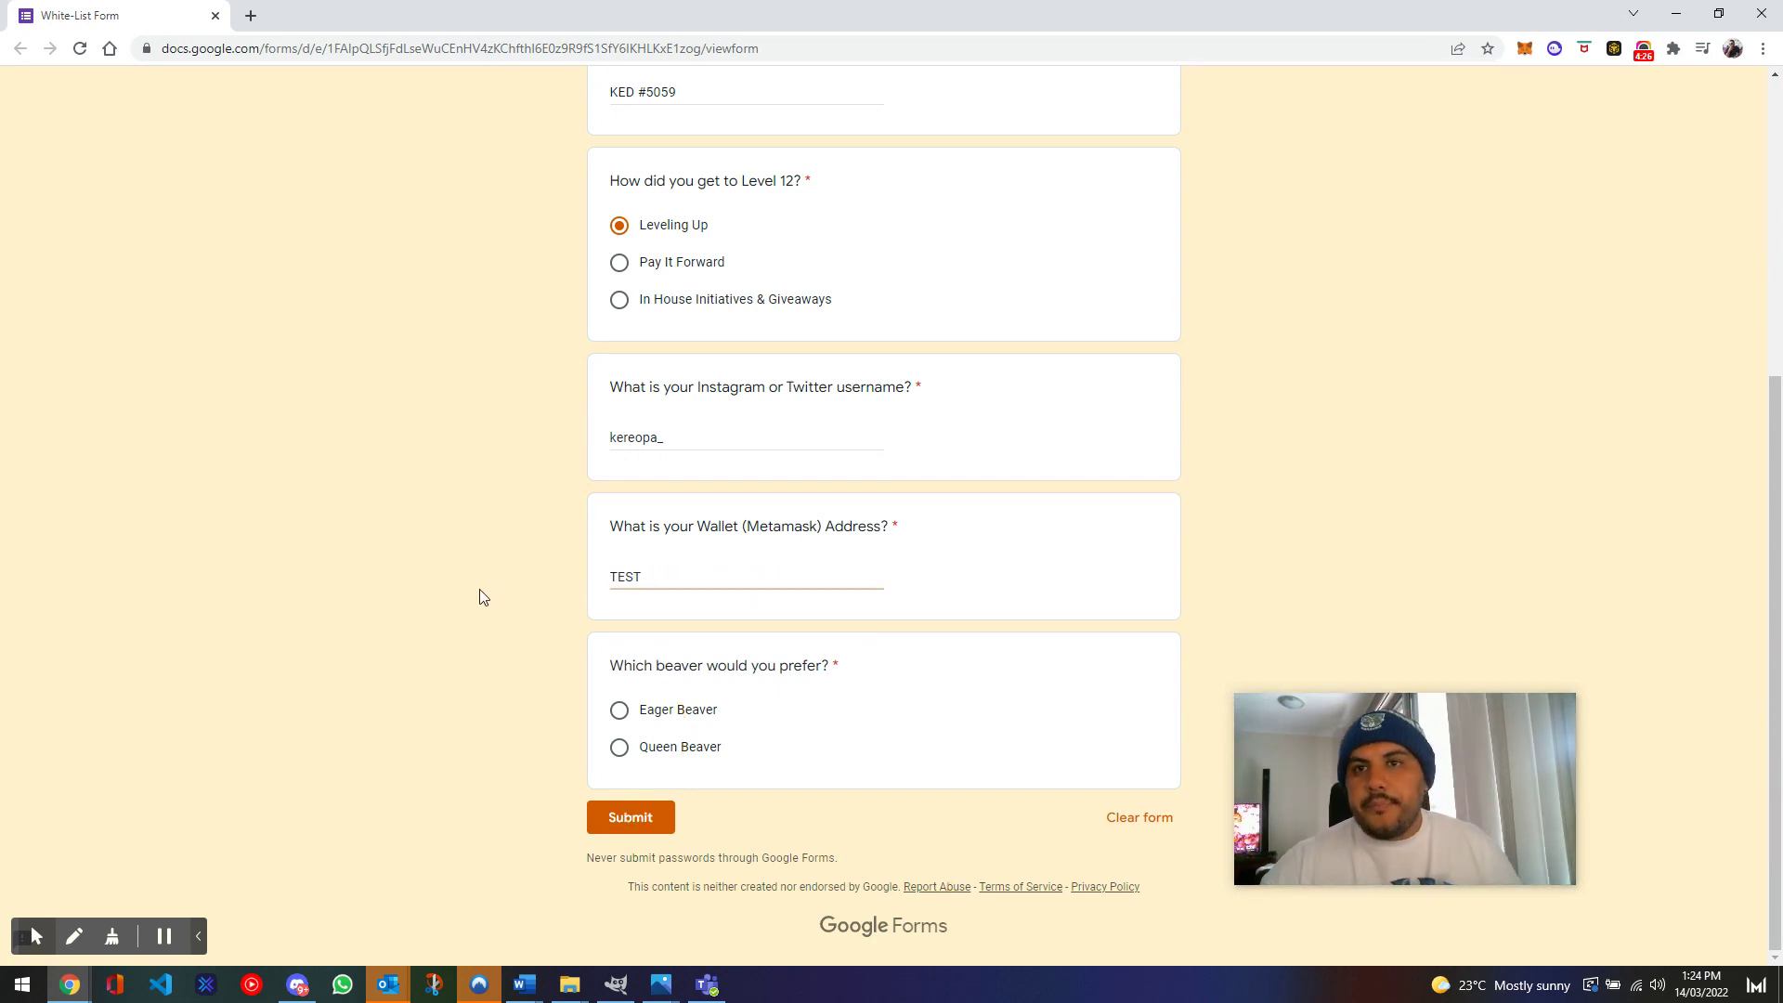
{"action": "left_click", "coordinate": [481, 597]}
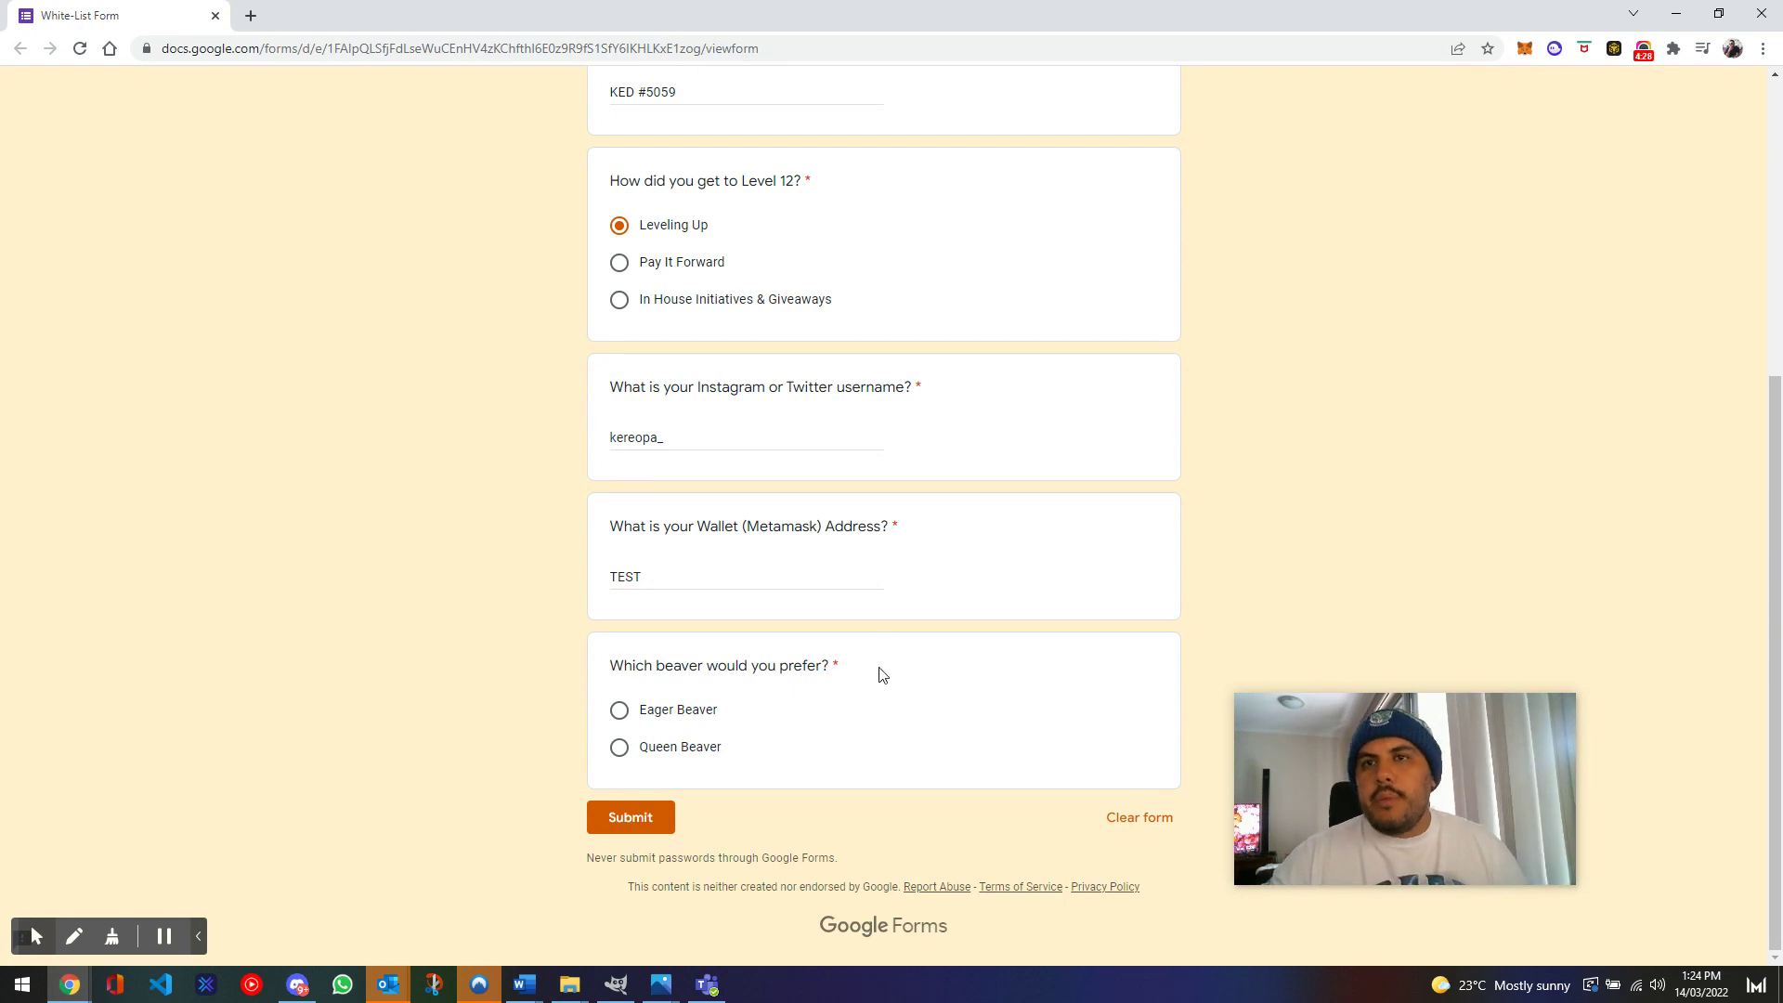
{"action": "left_click", "coordinate": [620, 748]}
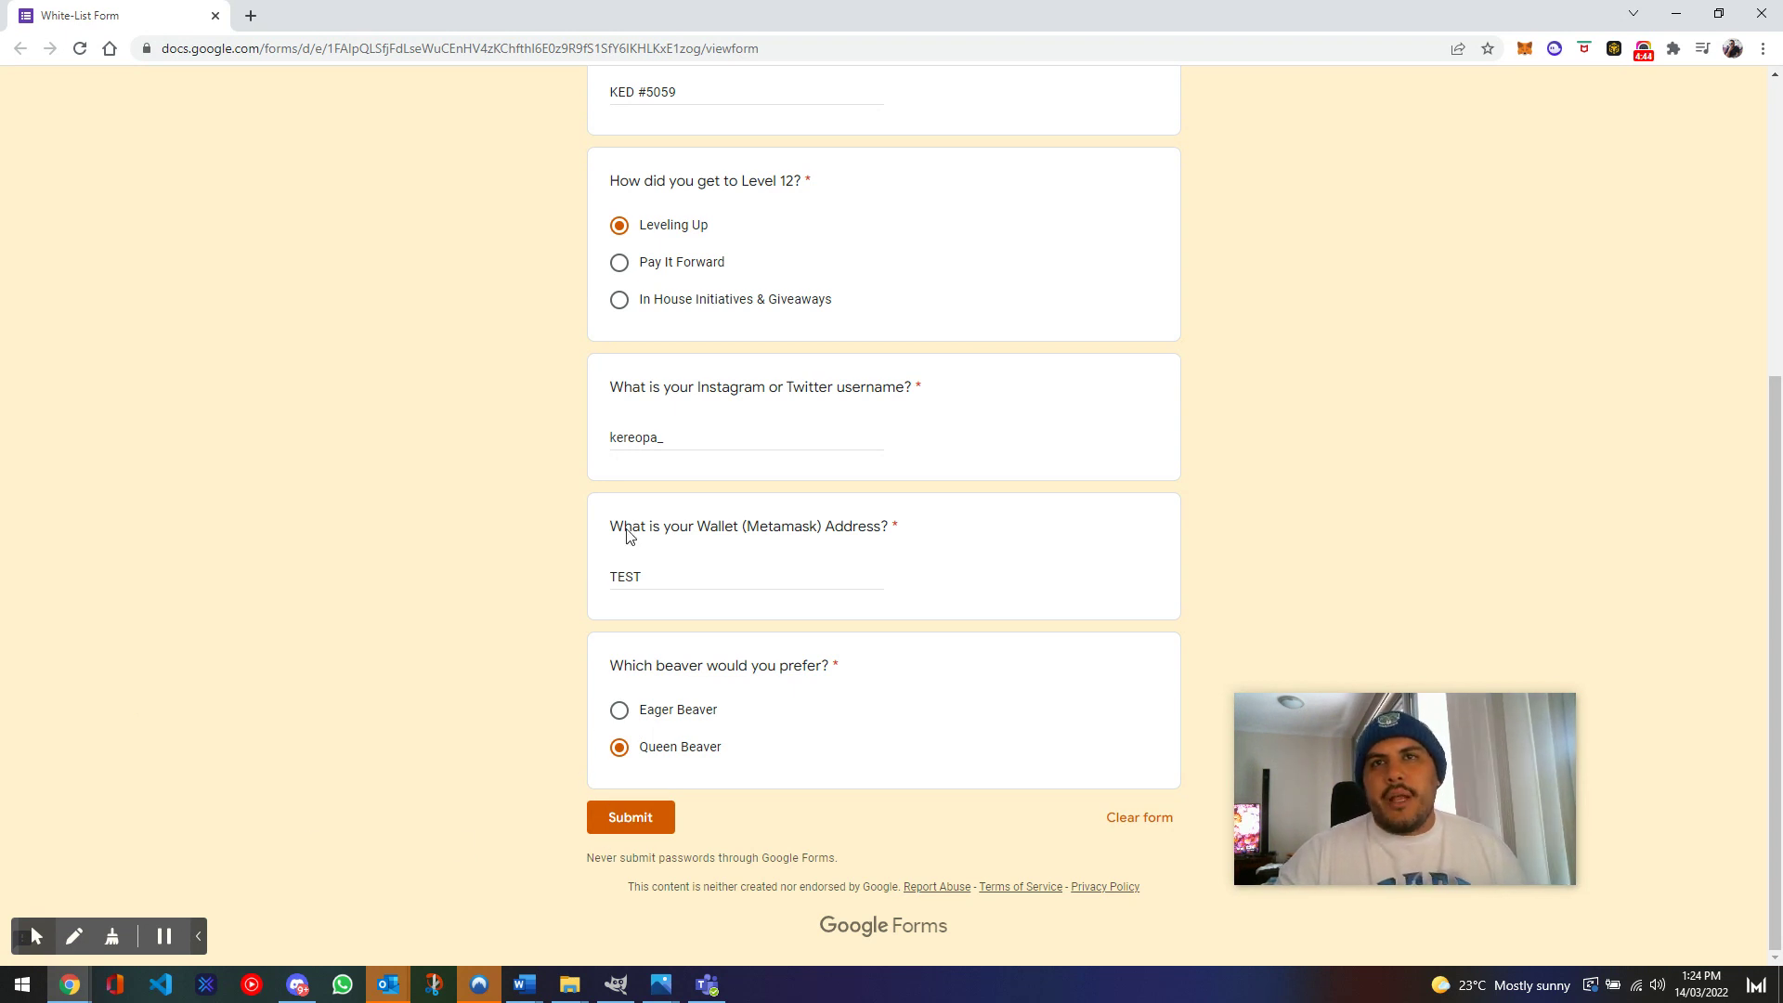
Submit the completed White-List Form and reach its recorded-details confirmation.
{"action": "left_click", "coordinate": [665, 826]}
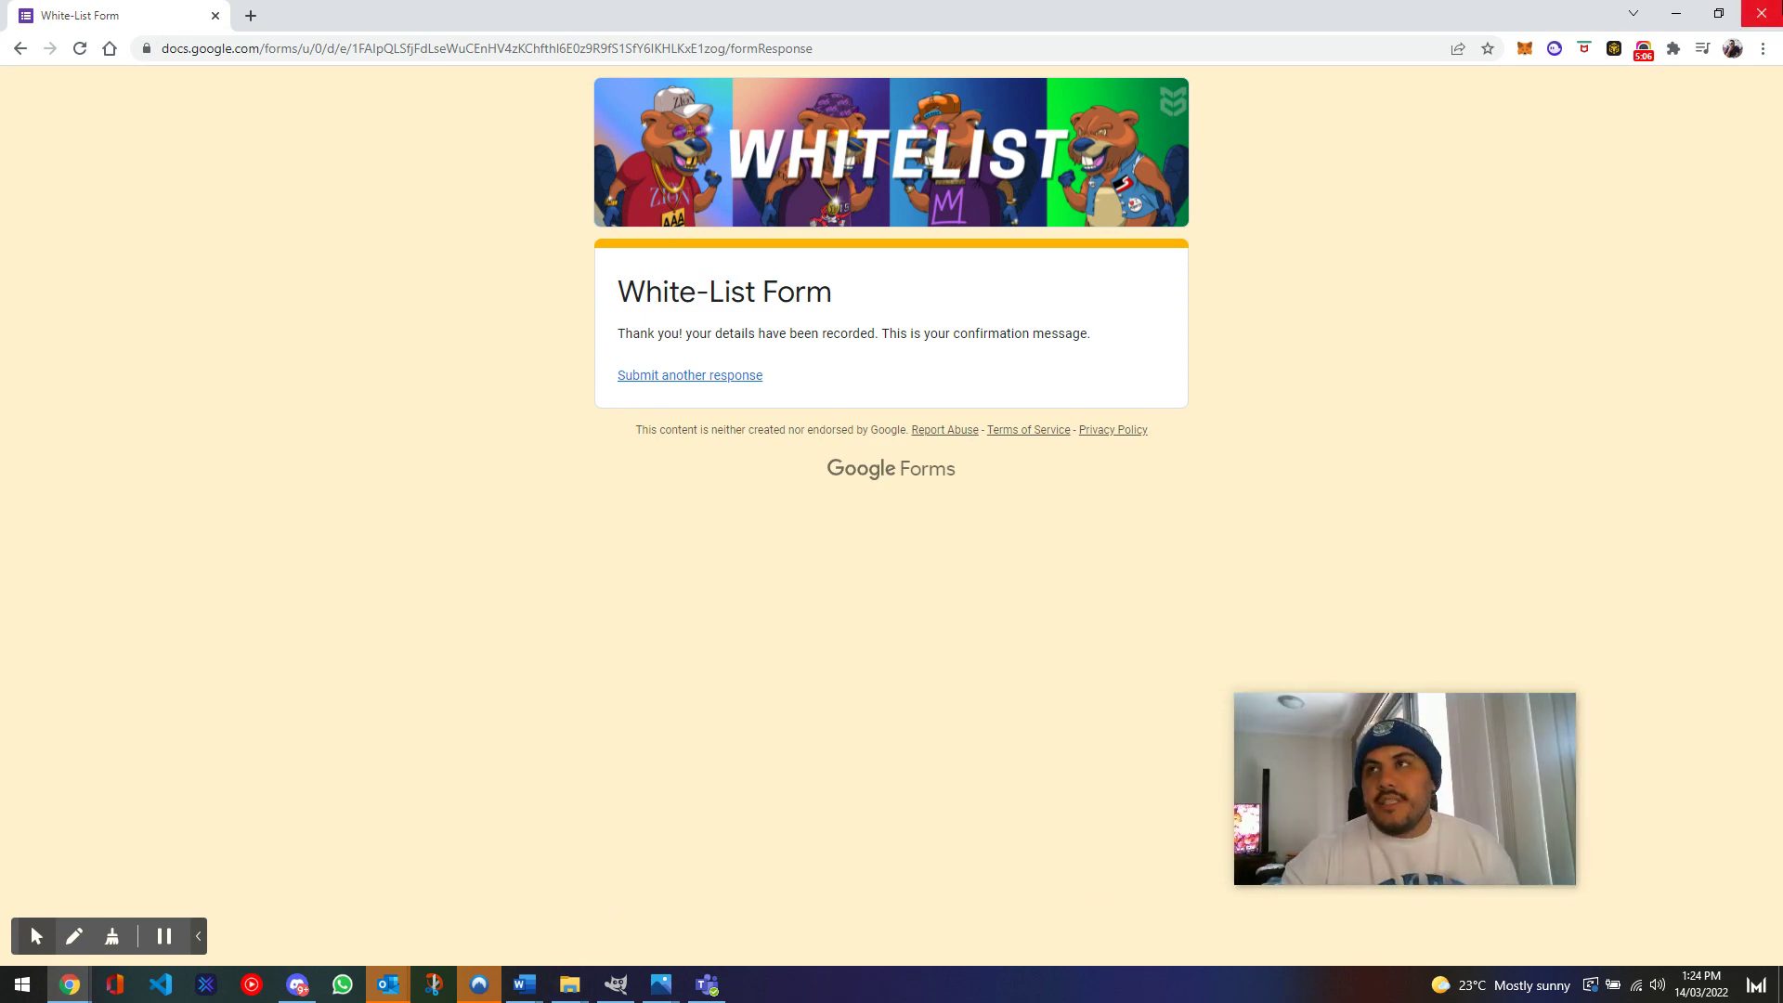
Switch from Chrome back to Discord's white-list-form channel with Alt+Tab.
{"action": "key", "text": "alt+Tab"}
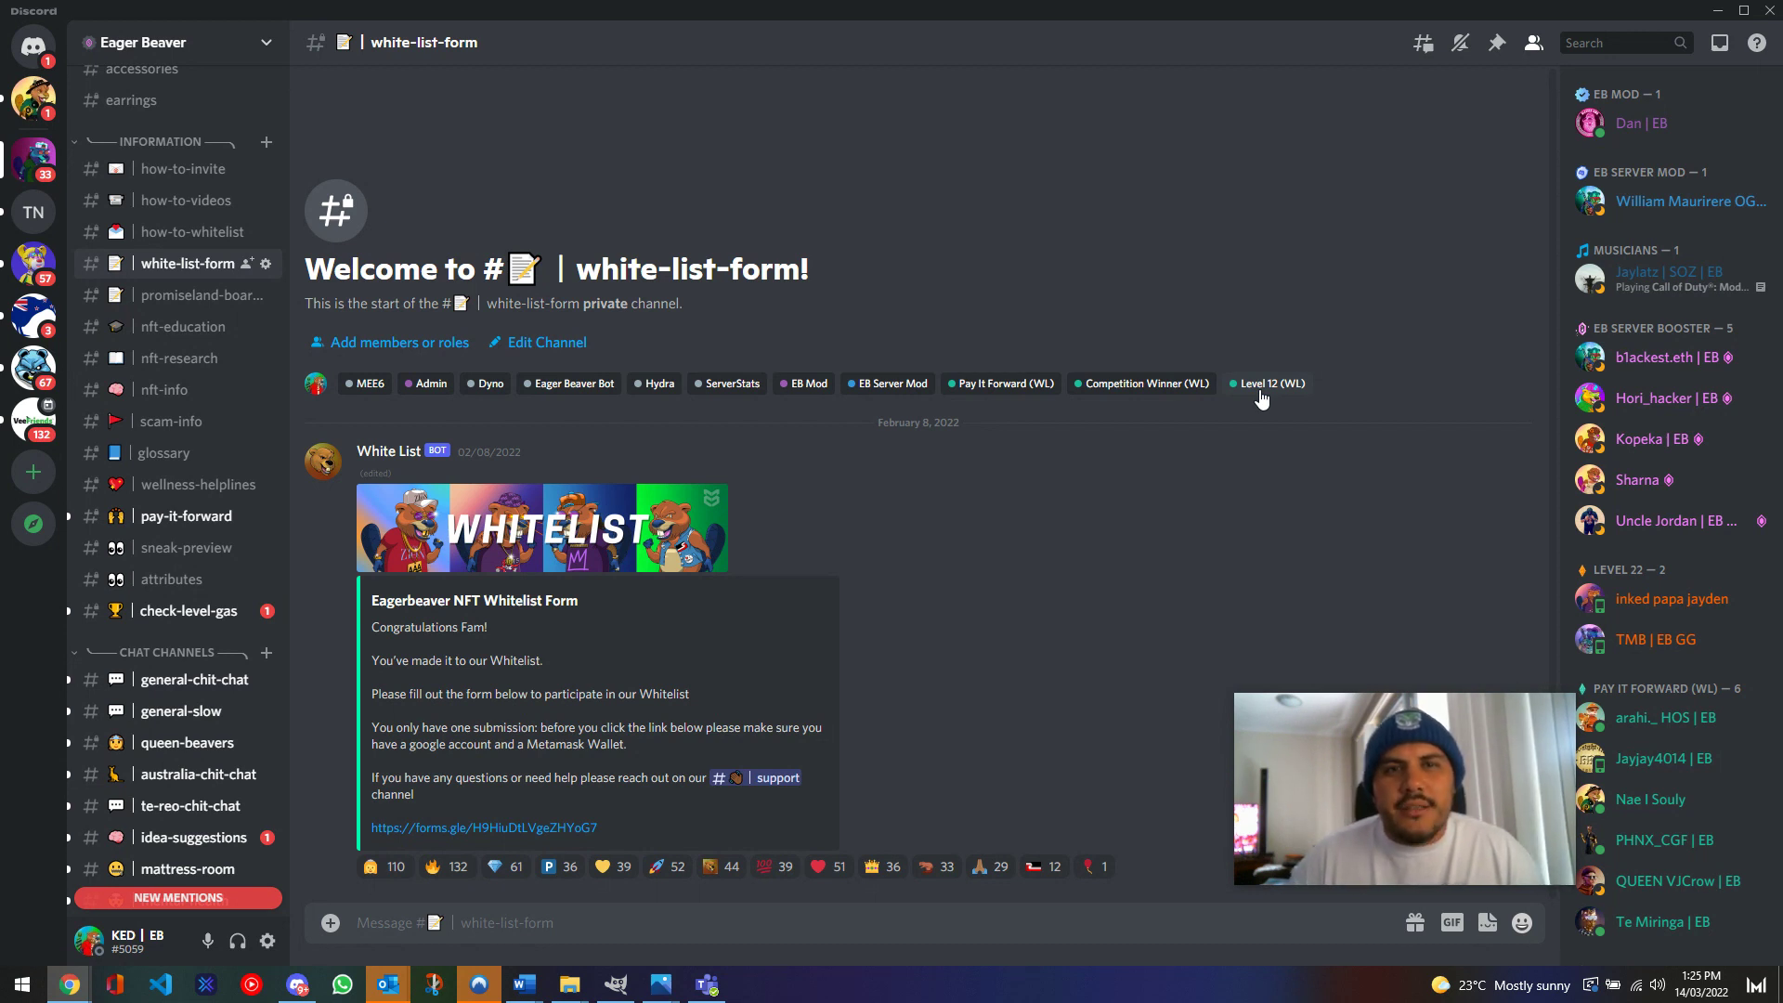
Return to general-chit-chat and scroll through its 182 new messages.
{"action": "left_click", "coordinate": [191, 679]}
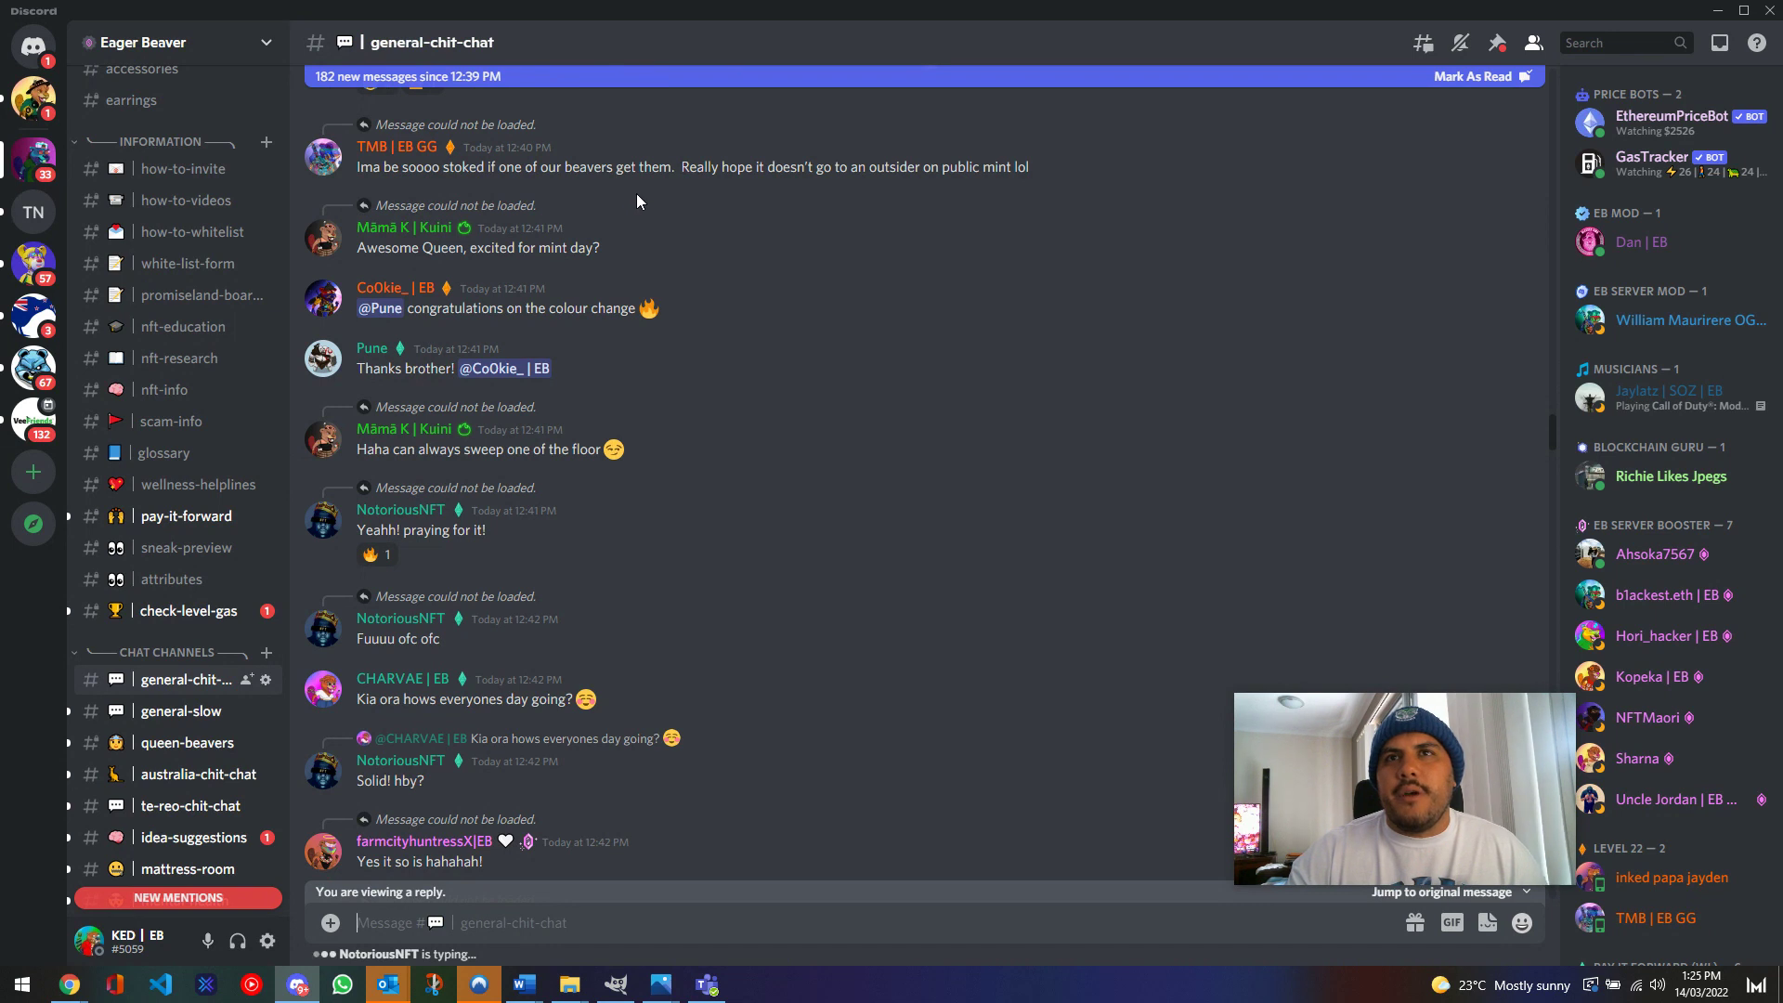
{"action": "scroll", "coordinate": [749, 269], "scroll_direction": "down", "scroll_amount": 3}
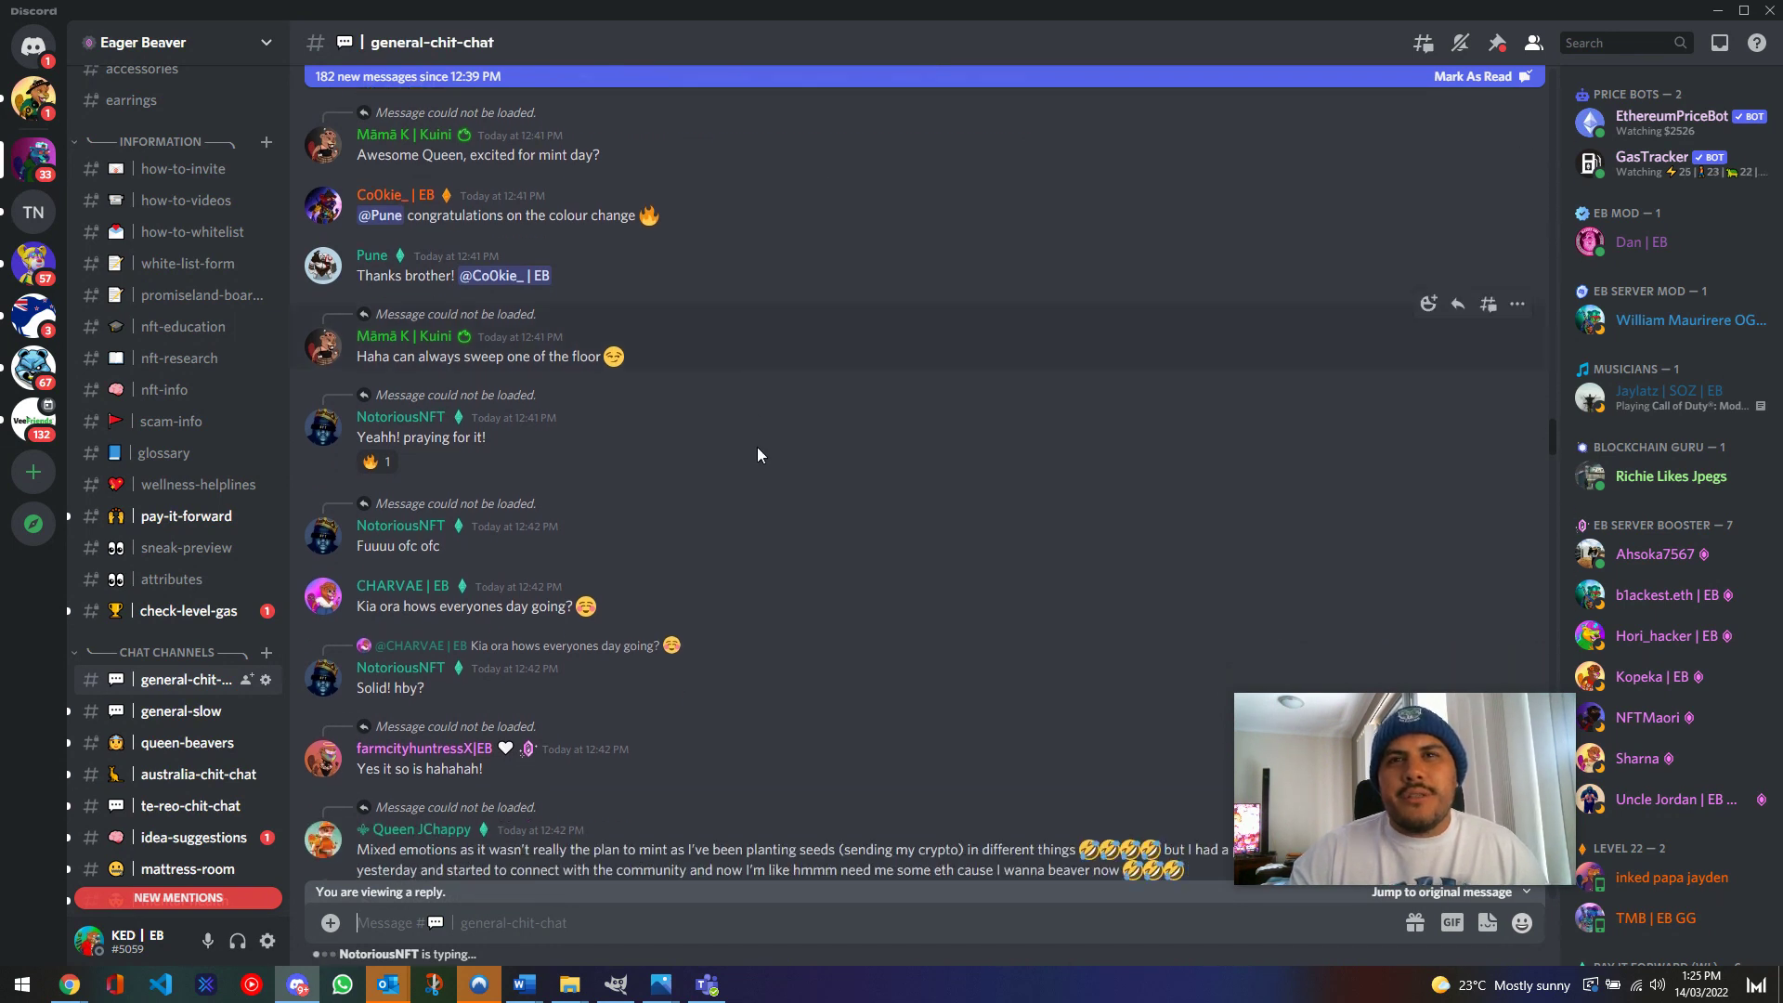
{"action": "scroll", "coordinate": [759, 474], "scroll_direction": "down", "scroll_amount": 3}
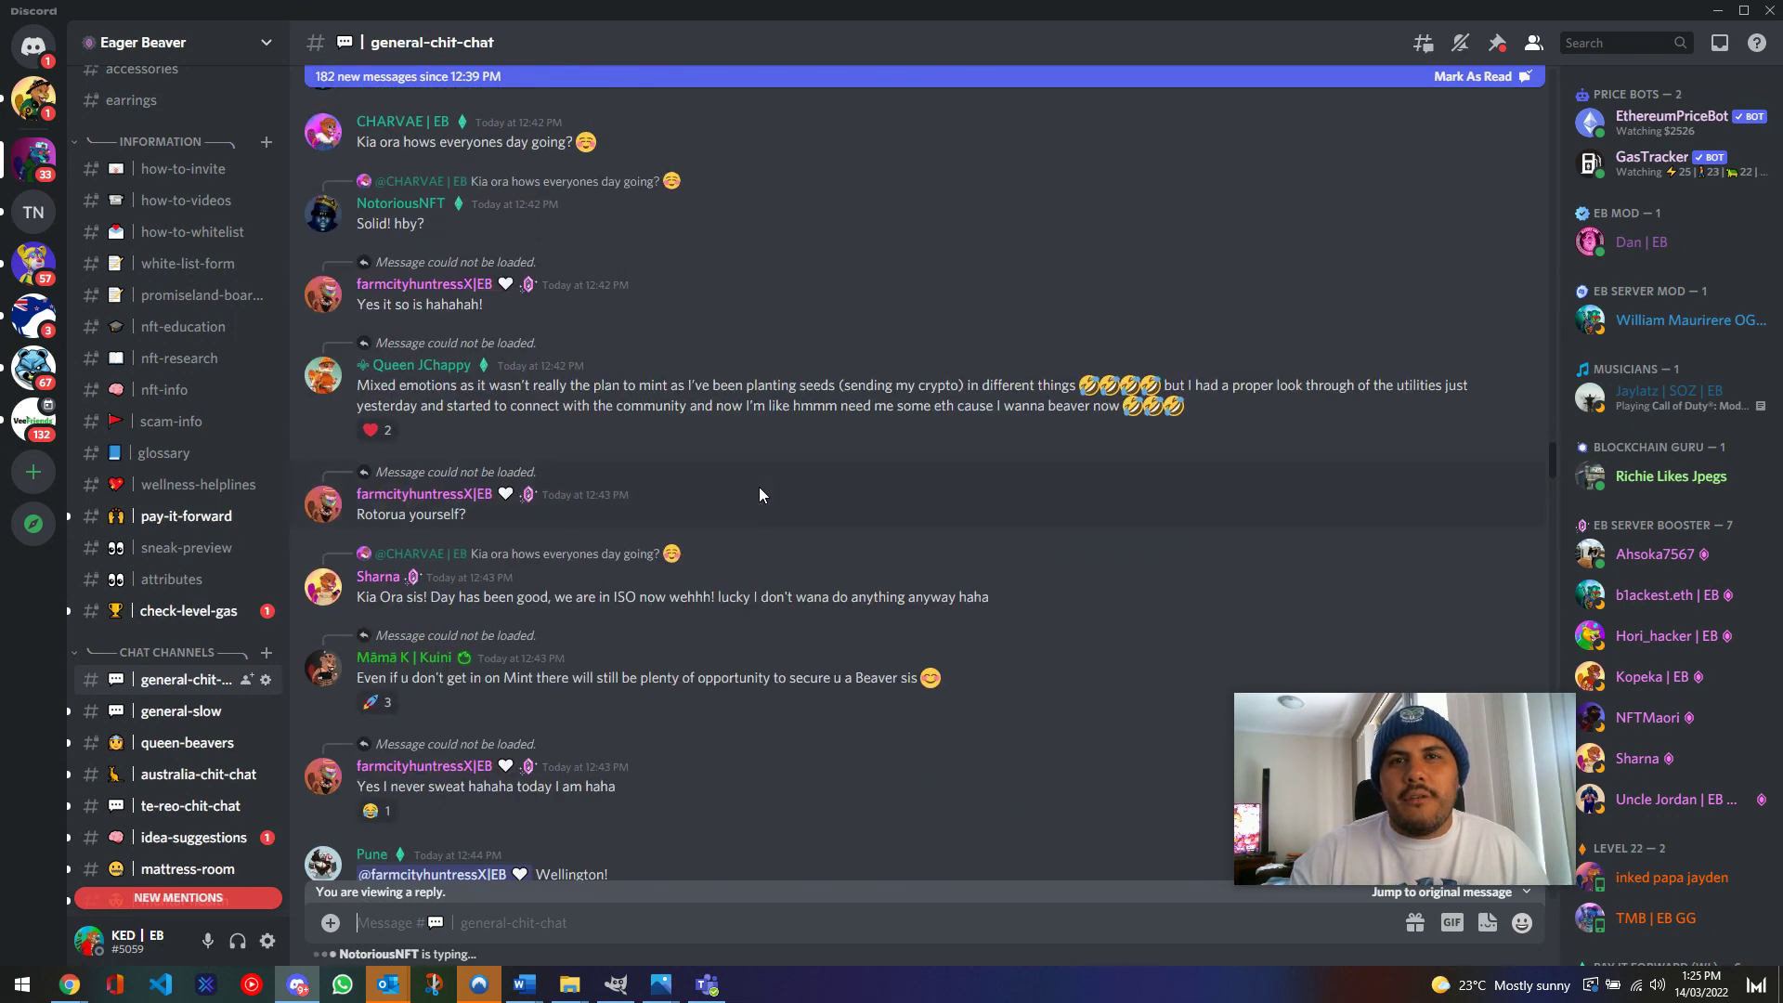